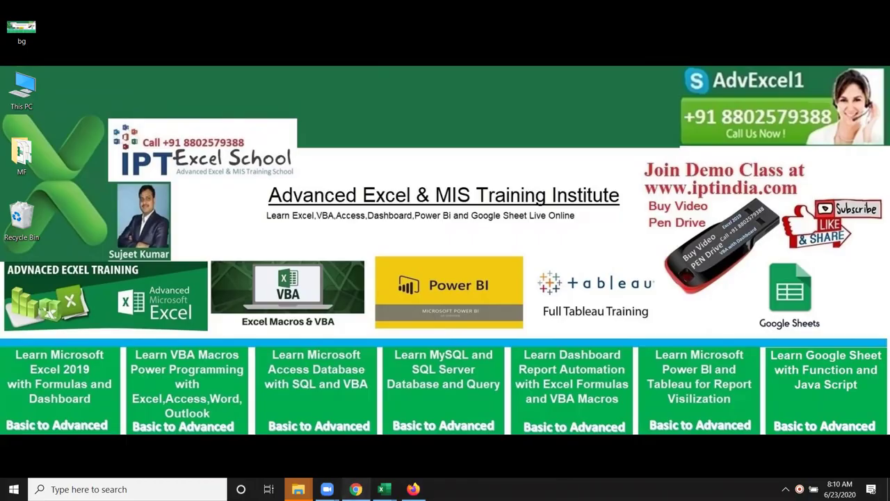
Bring the Chrome support article on customizing a number format to the front.
left_click(356, 489)
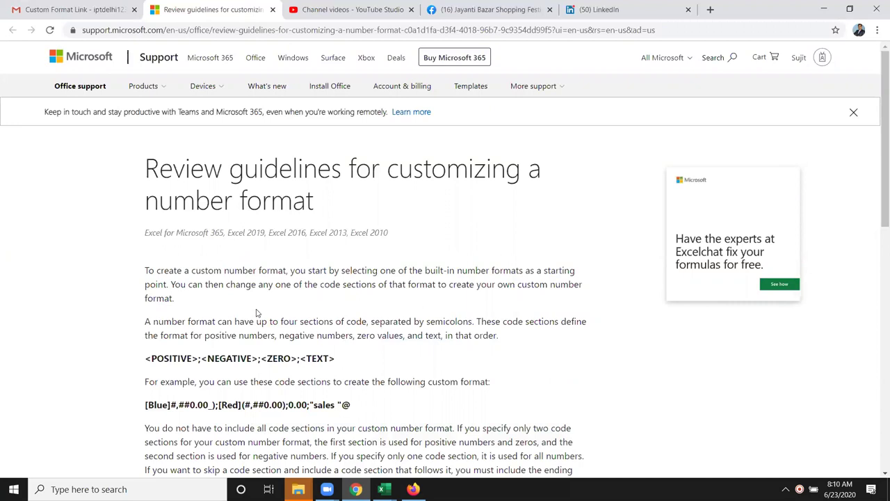
Highlight POSITIVE, NEGATIVE, then the whole <POSITIVE>;<NEGATIVE>;<ZERO>;<TEXT> syntax line in the article.
scroll(253, 313, "down", 1)
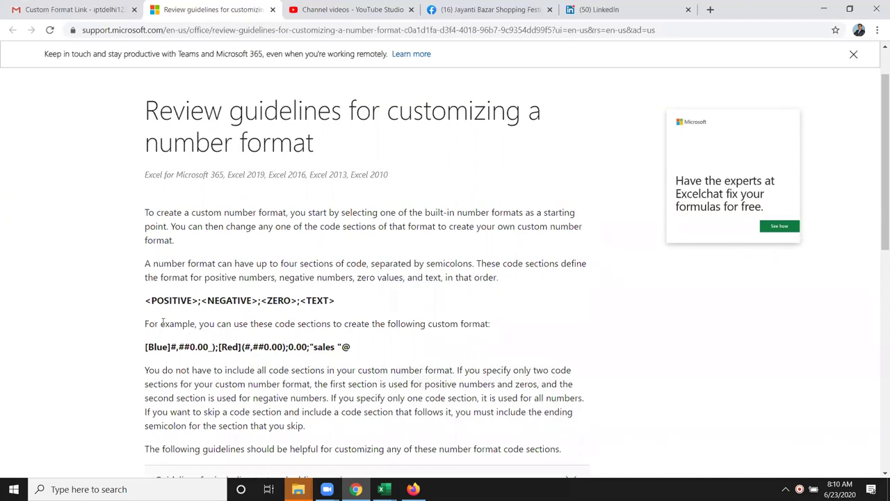
double_click(169, 300)
left_click(205, 294)
double_click(208, 301)
left_click(285, 300)
triple_click(334, 300)
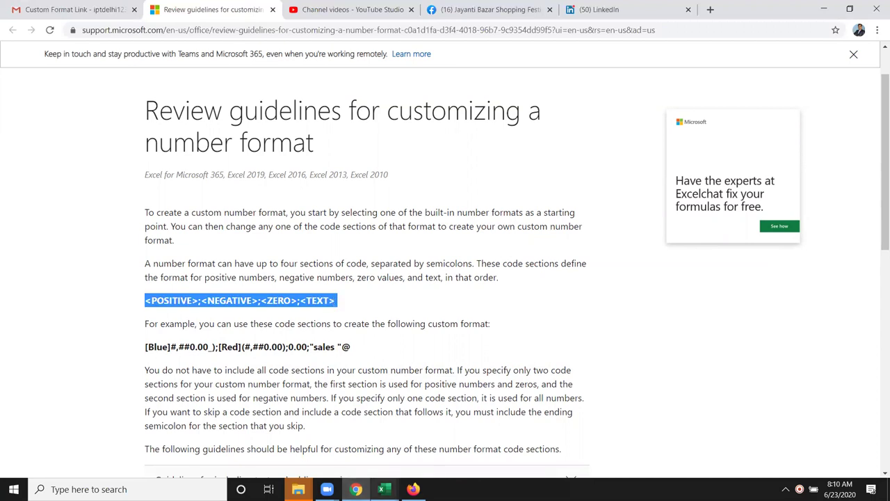
Switch to the VLP workbook and enter 1546 in cell D5.
mouse_move(382, 489)
left_click(402, 451)
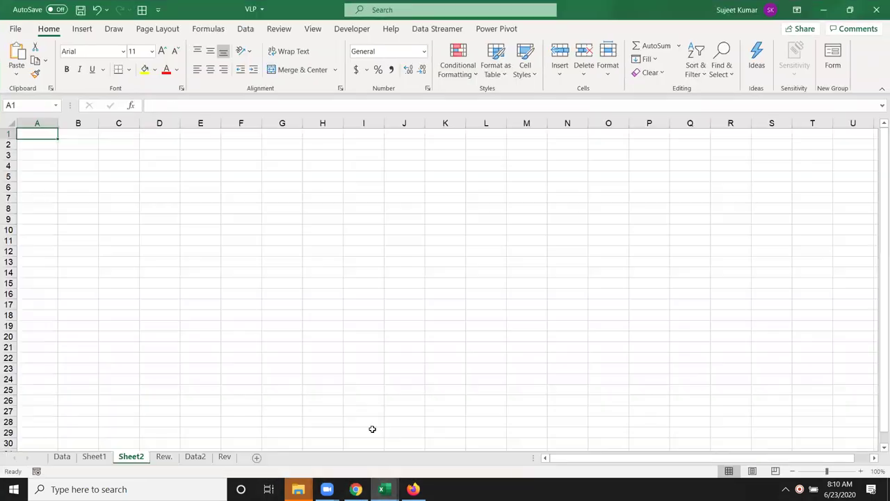
left_click(148, 174)
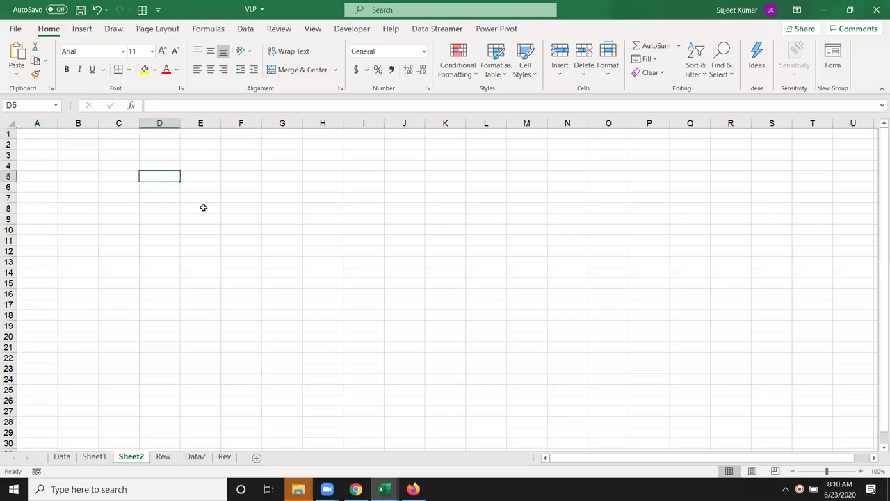
type("1546")
key("Return")
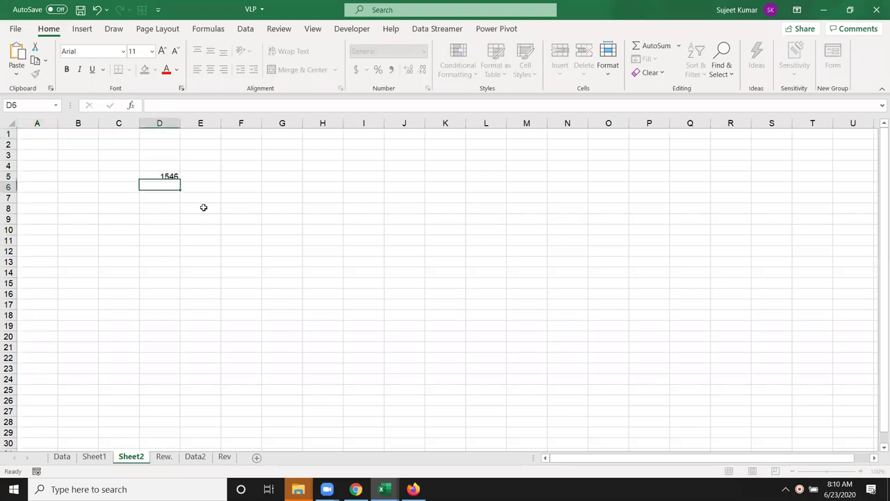
Give D5 the custom number format "MRP" and enter -608 to test it.
left_click(162, 176)
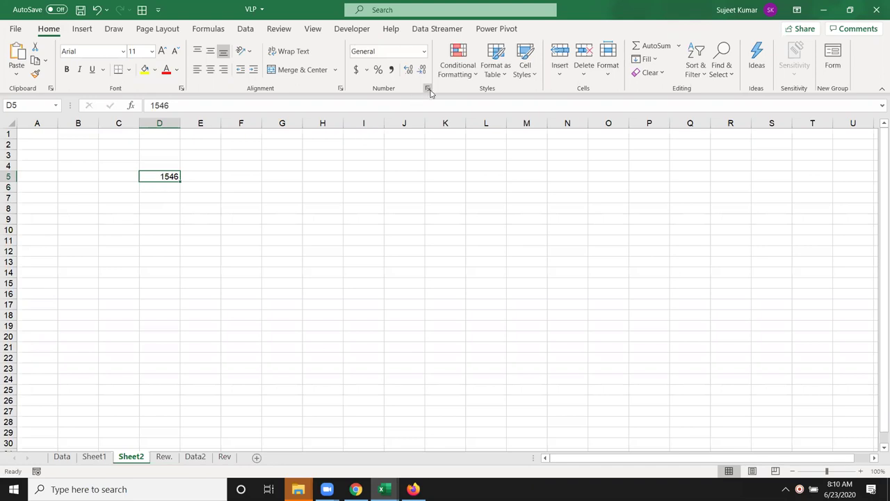
key("ctrl+1")
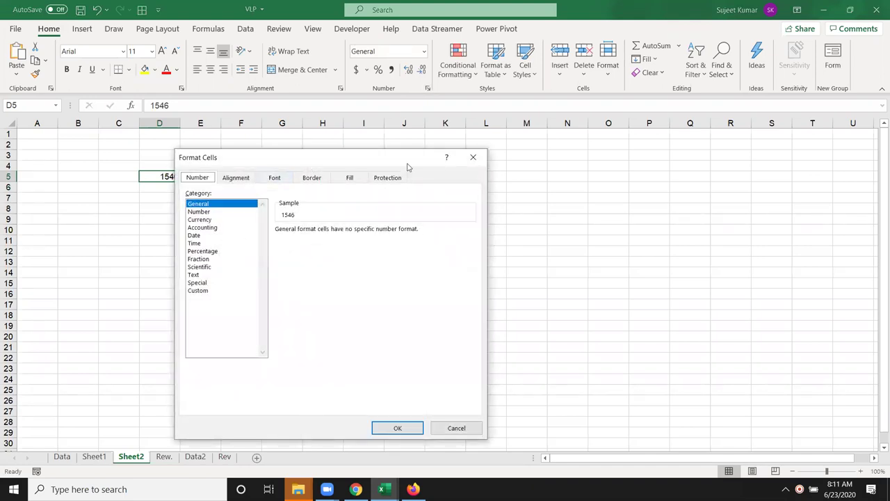
left_click_drag(408, 167, 542, 170)
left_click(342, 294)
double_click(419, 244)
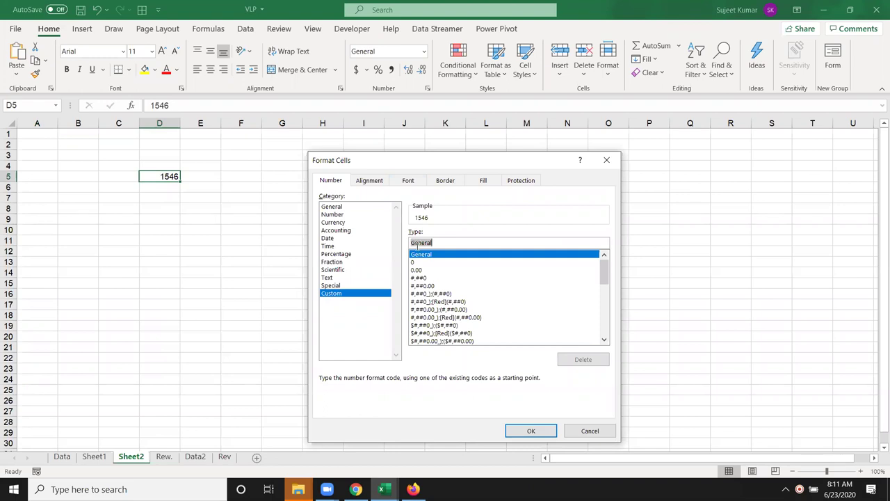
type(";")
type("MRP\"")
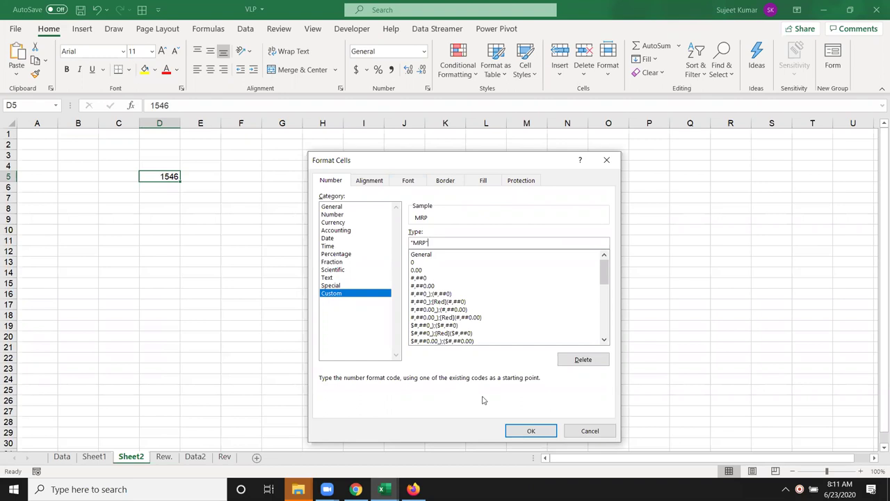
left_click(530, 431)
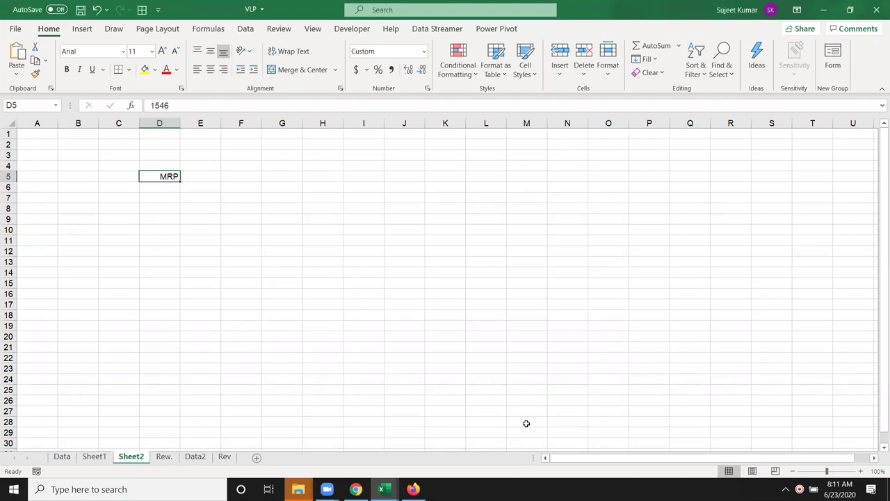
type("-608")
key("Return")
Change D5's format to "MRP";"Diss", then start appending ;"Free";"WRT" for zero and text.
left_click(149, 173)
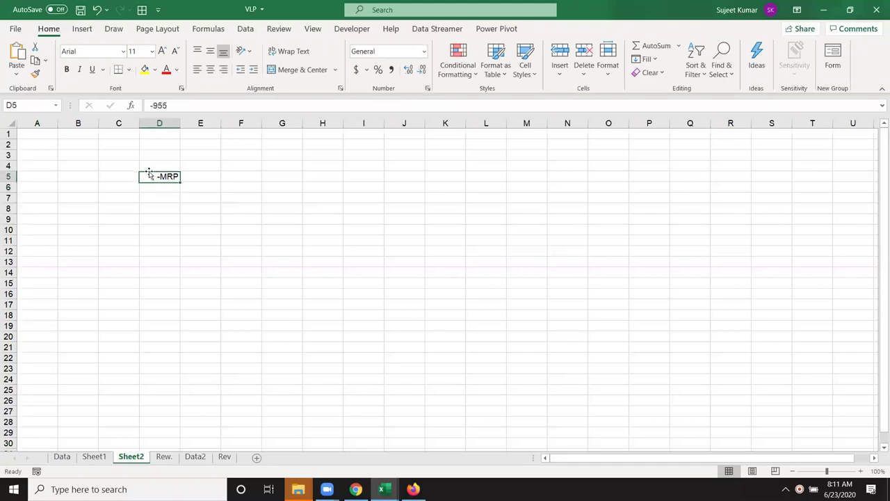
left_click(427, 88)
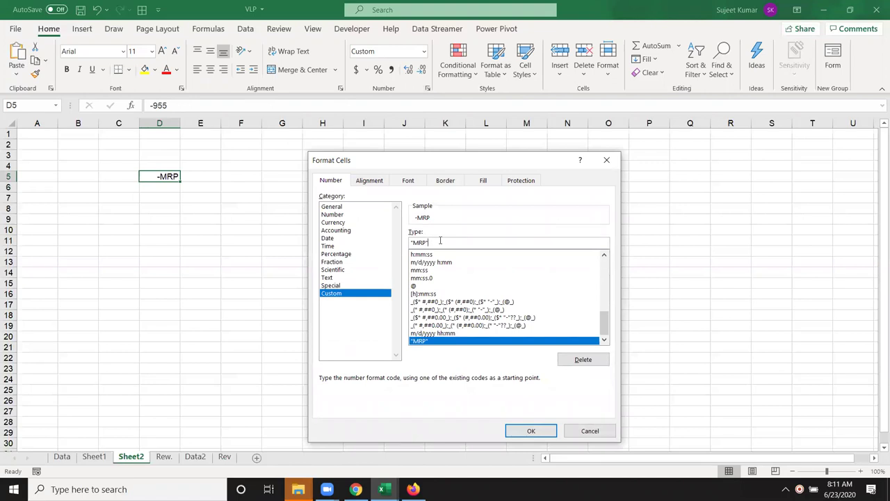
left_click(440, 240)
type(";")
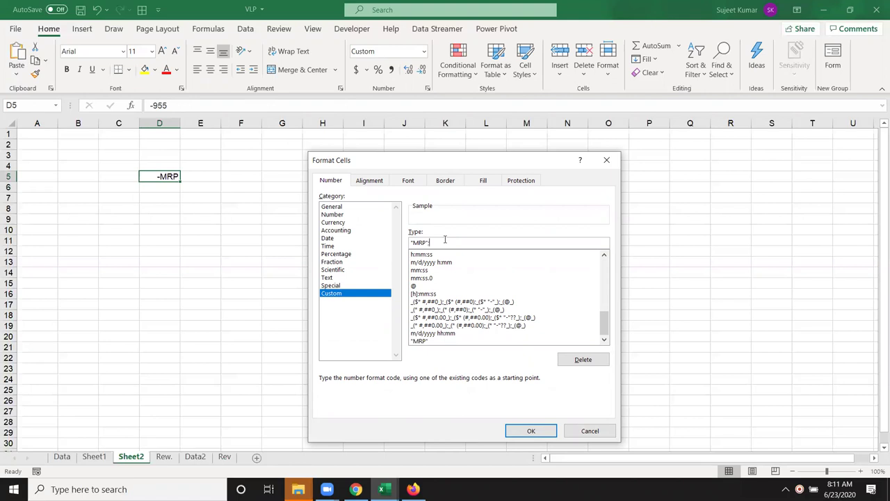
type("\"Di")
type("ss\"")
key("Return")
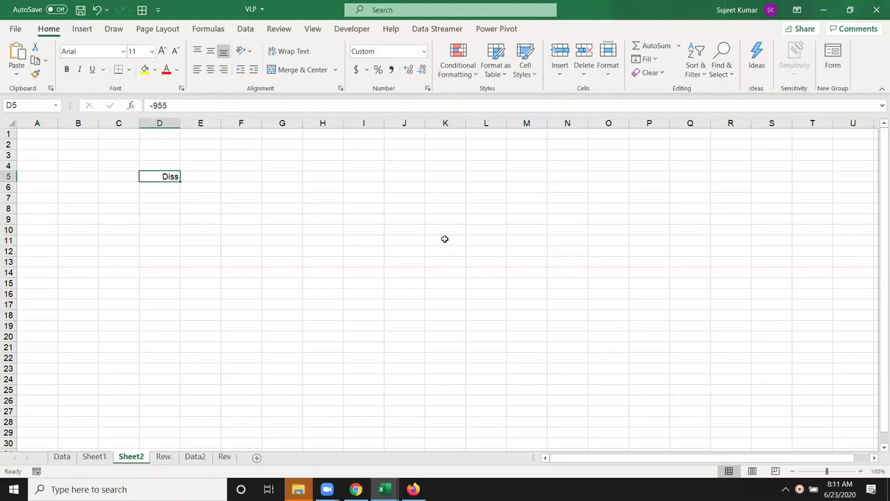
left_click(427, 88)
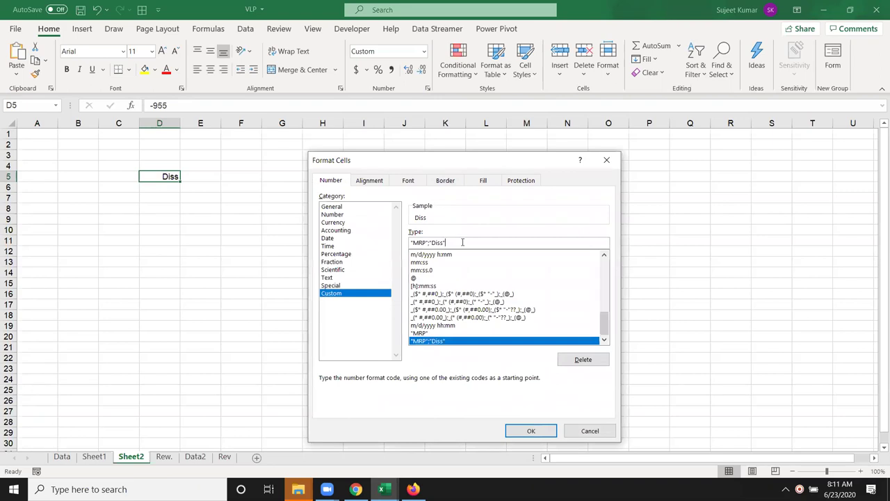
type(";")
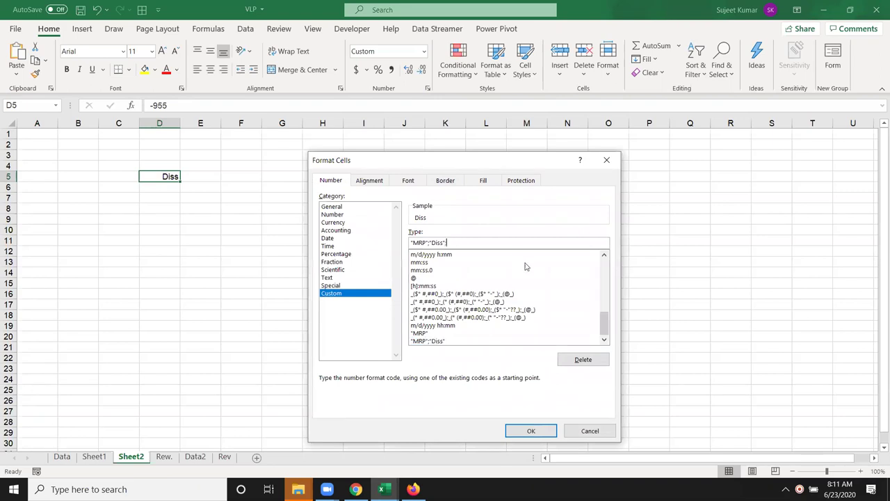
type("\"")
type("Free\"")
type(";")
type("\"")
type("WRT")
type("\"")
Apply the four-section format and test D5 with 154, -955, 0 and WRT.
left_click(529, 431)
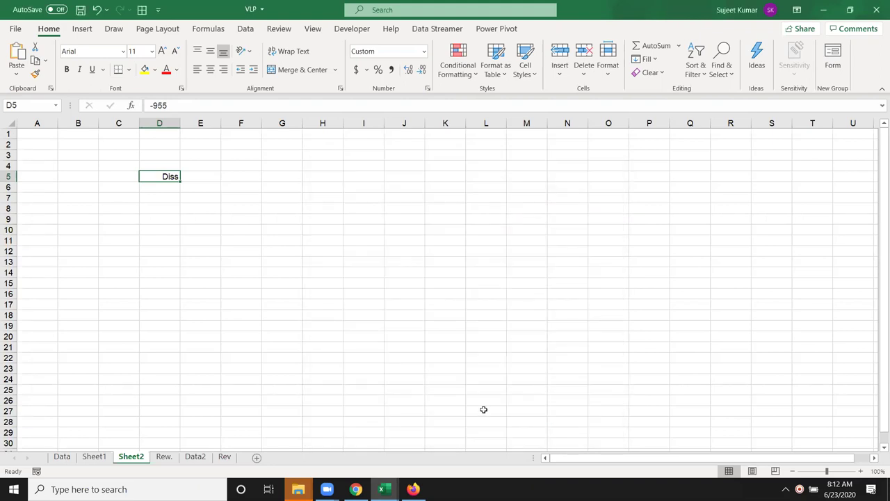
type("154")
key("Return")
key("Up")
type("-955")
key("Return")
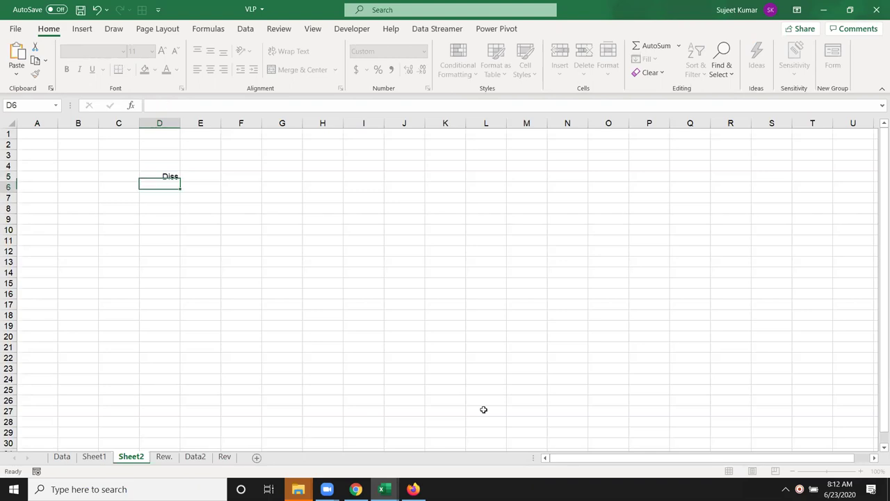
key("Up")
type("0")
key("Return")
key("Up")
type("WRT")
key("Return")
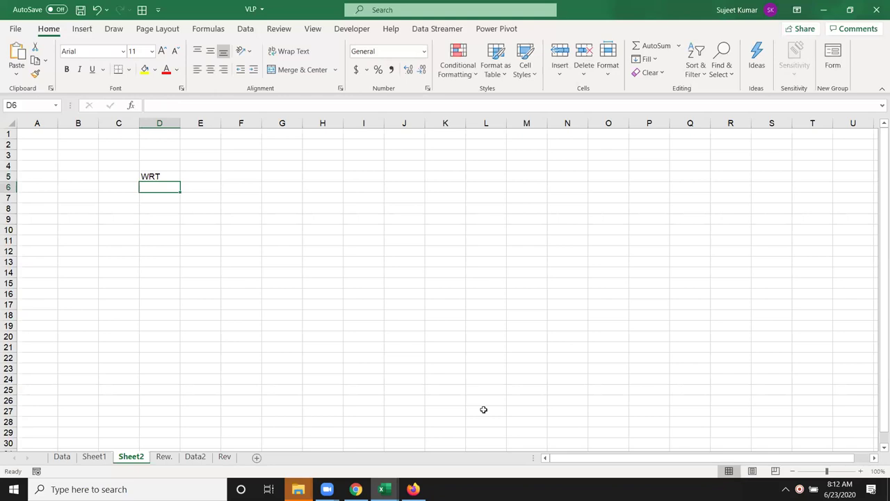
Undo the WRT entry and add a 0 placeholder after MRP and Diss in the format.
key("ctrl+z")
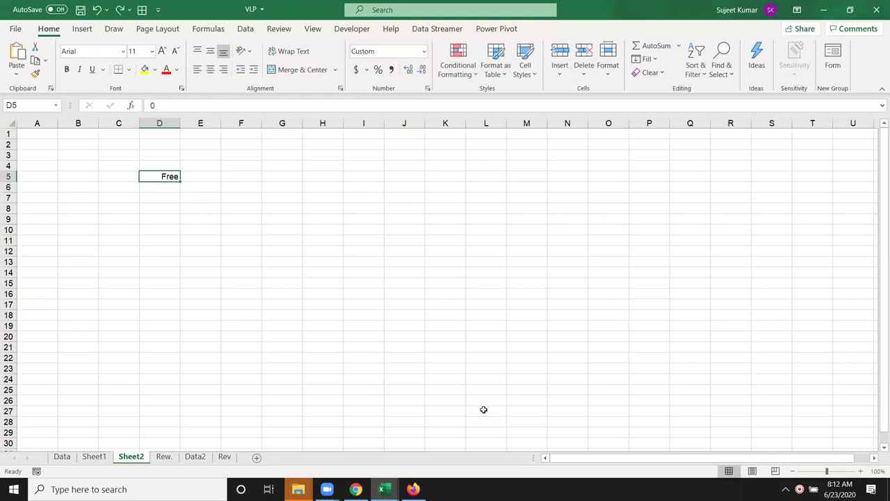
left_click(427, 89)
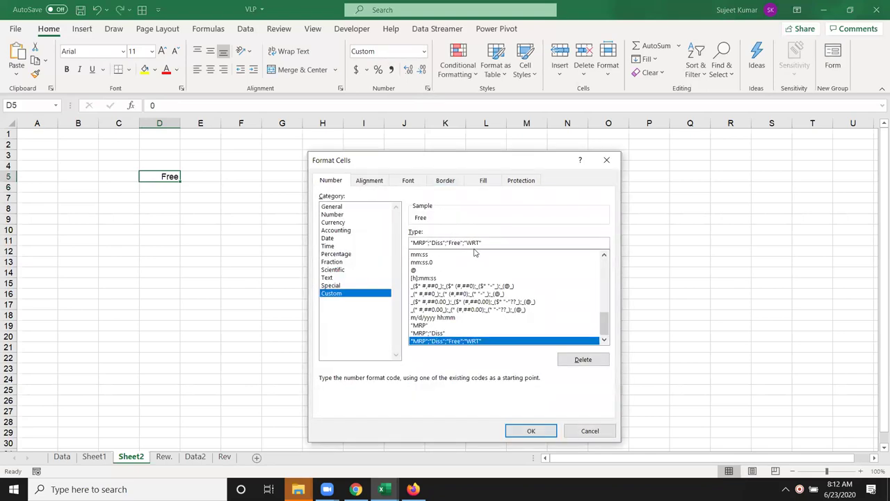
type("0 ")
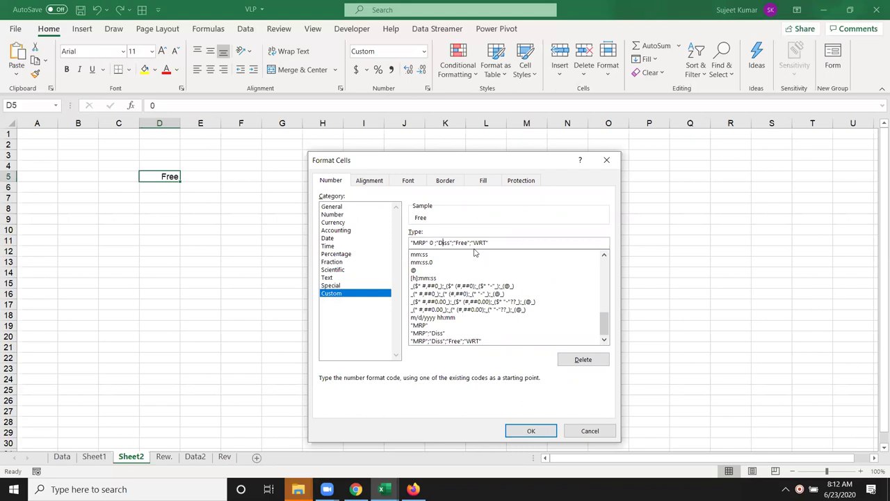
type(" 0")
Add 0 after "Free" and @ after "WRT" in D5's custom format and apply it.
key("Right")
key("Right")
key("Right")
key("Right")
key("Right")
key("Right")
key("Right")
type("0")
key("Right")
type("@")
left_click(535, 431)
Test D5 with 458, -985, 0 and WRTs, undo the last entry, and return to the article.
type("458")
key("Return")
key("Up")
type("-985")
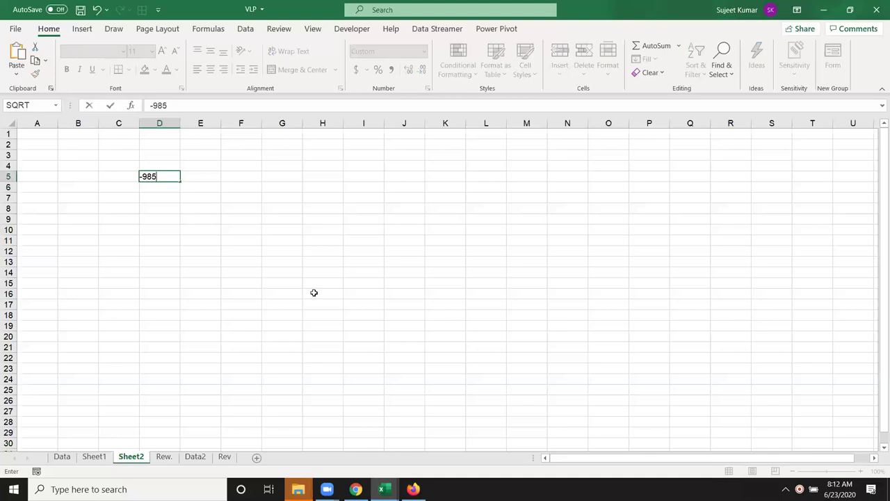
key("Return")
key("Up")
type("0")
key("Return")
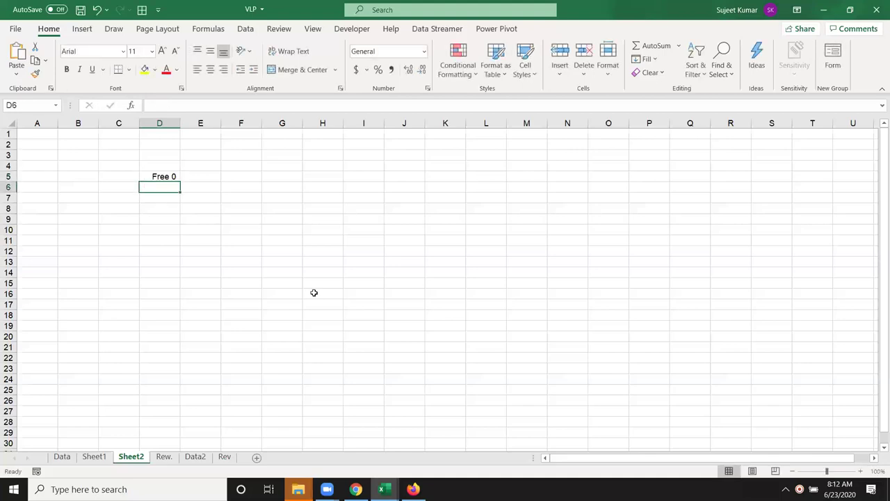
key("Up")
type("WRTs")
key("Return")
key("ctrl+z")
key("alt+Tab")
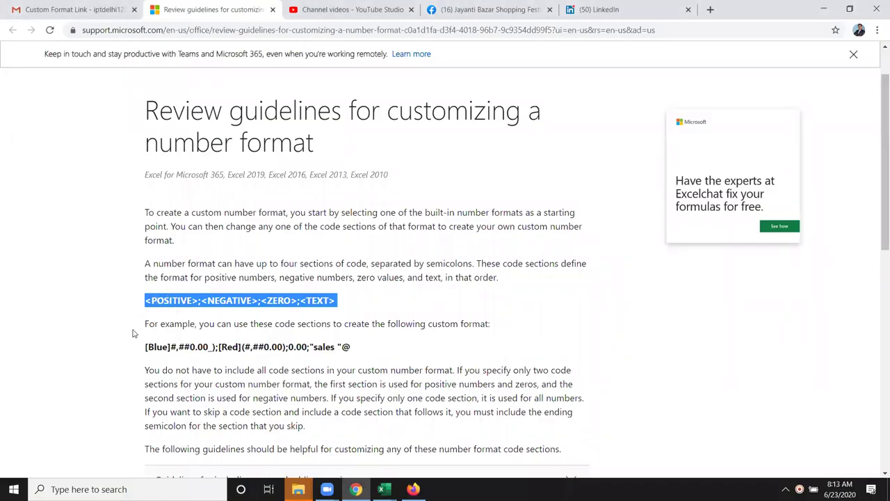
Highlight the [Blue] and [Red] colour codes in the article's example format, then return to Excel.
scroll(132, 332, "down", 1)
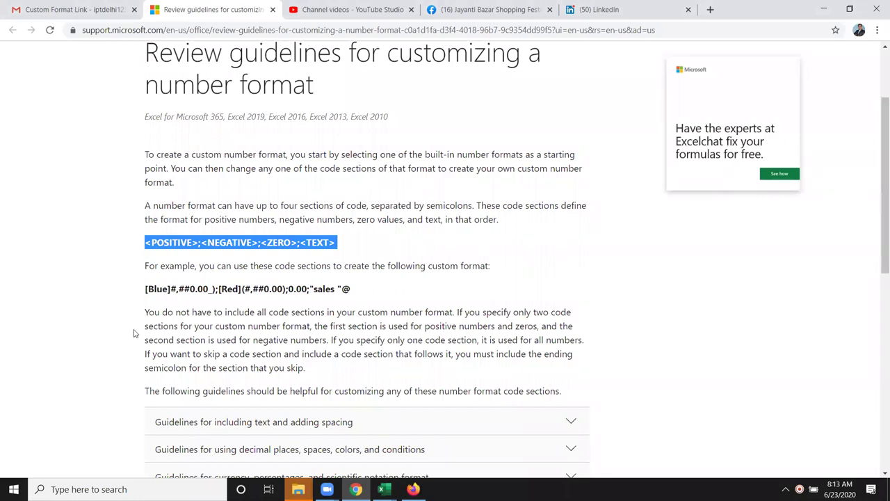
double_click(148, 290)
double_click(227, 290)
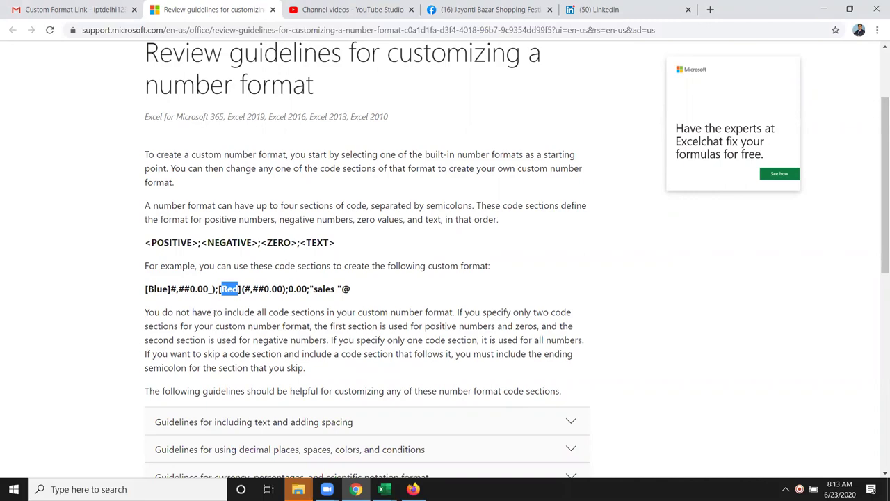
key("alt+Tab")
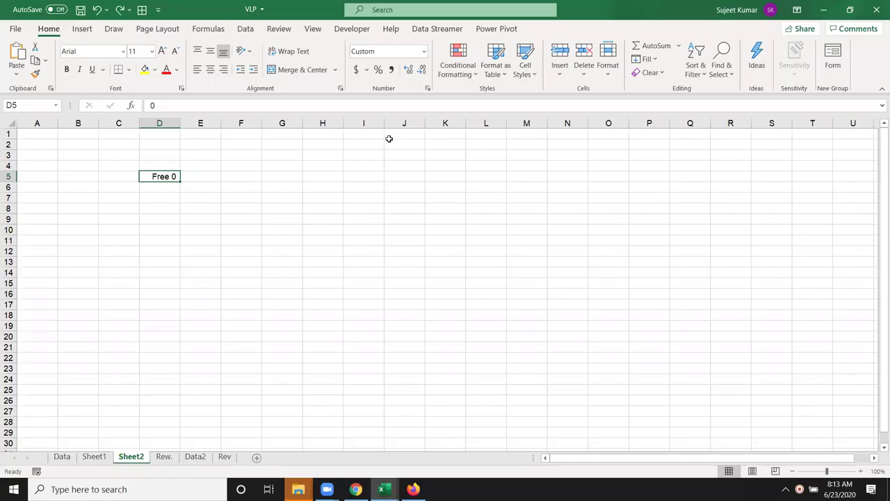
Add [Blue] before the MRP section and [red] before the Diss section of D5's format.
left_click(428, 88)
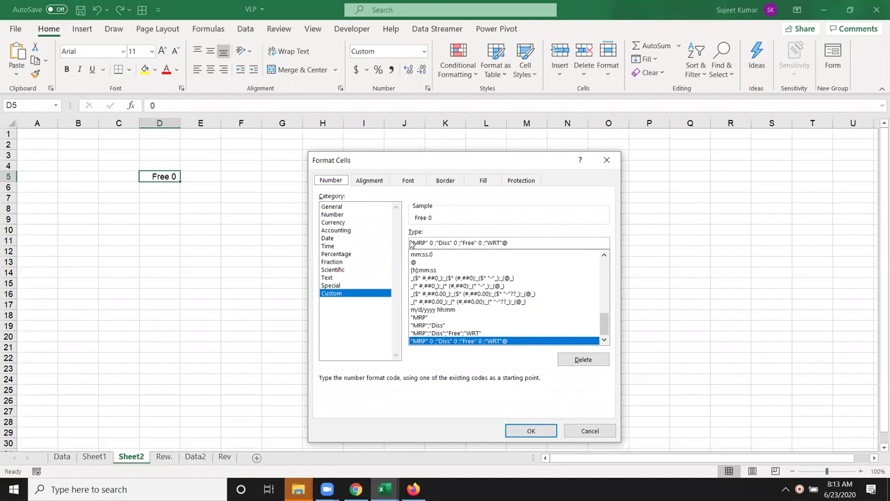
left_click(461, 239)
type("Blue]")
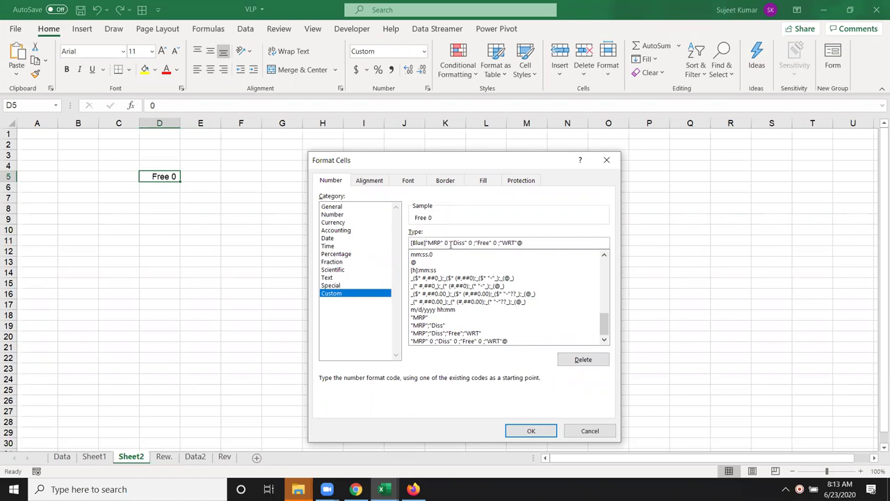
left_click(451, 243)
left_click(451, 242)
type("[red]")
left_click(524, 432)
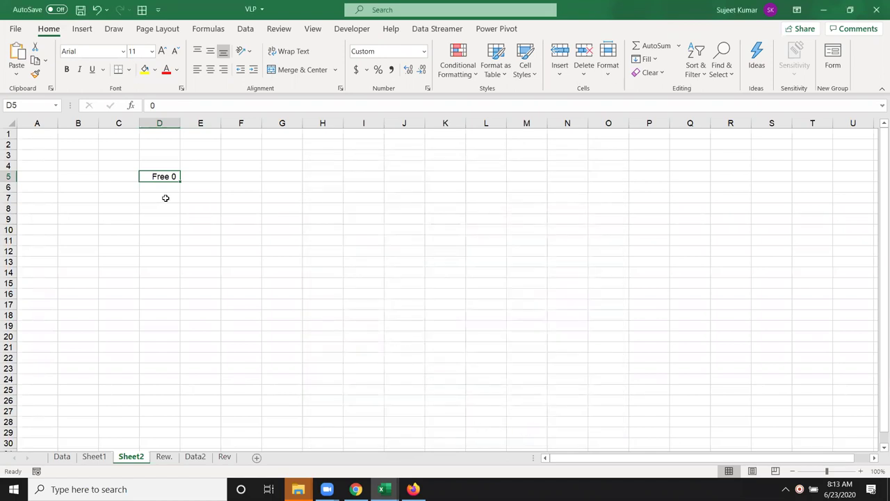
Enter 1254 and -954 in D5 to check blue MRP 1254 and red Diss 954.
type("1254")
key("Return")
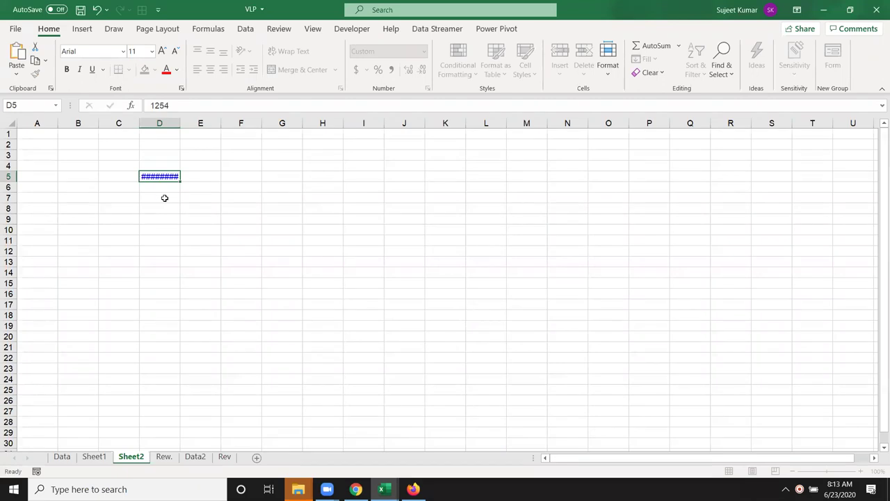
left_click(169, 179)
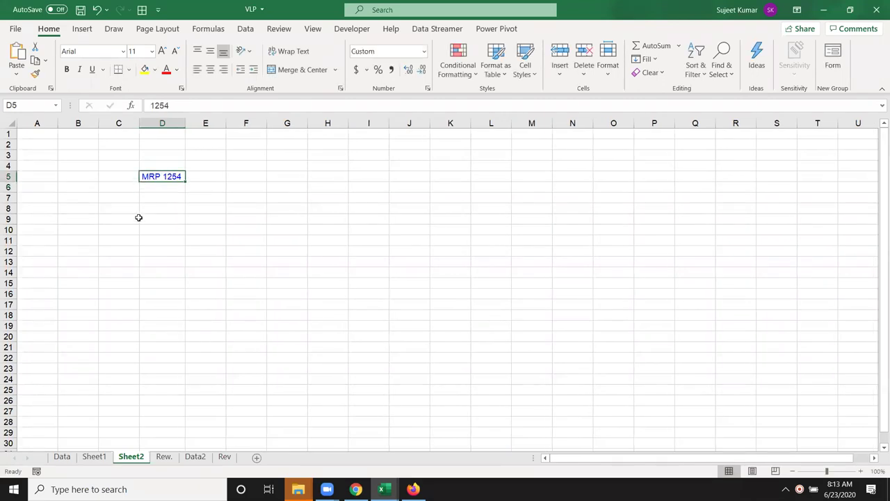
type("-954")
key("Return")
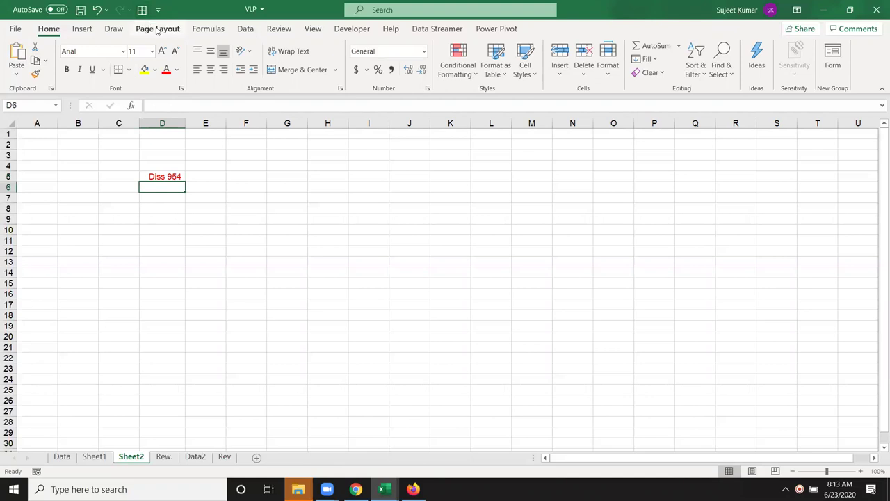
key("alt+Tab")
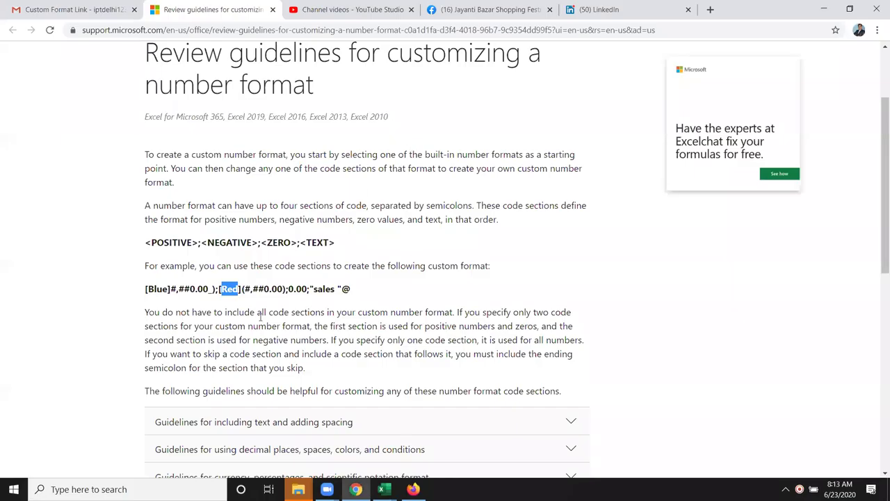
Expand 'Guidelines for including text and adding spacing' and highlight [Blue] in its example code.
scroll(265, 312, "down", 2)
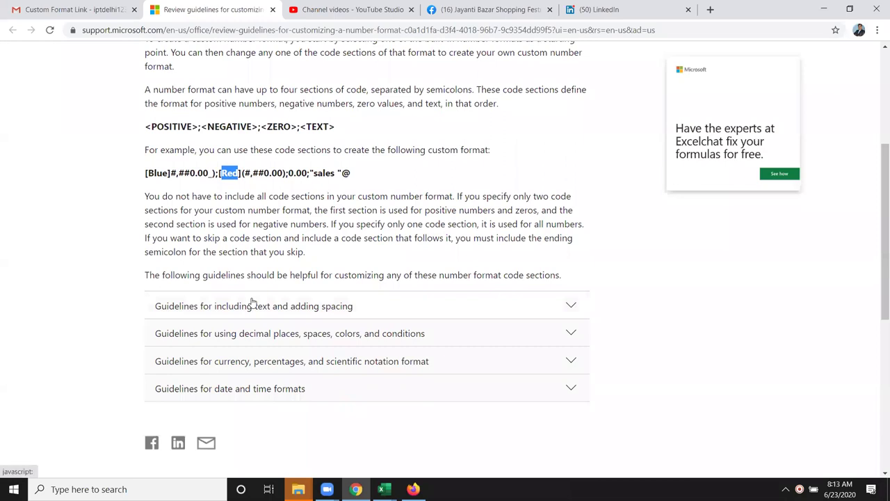
left_click(252, 305)
left_click_drag(170, 173, 142, 174)
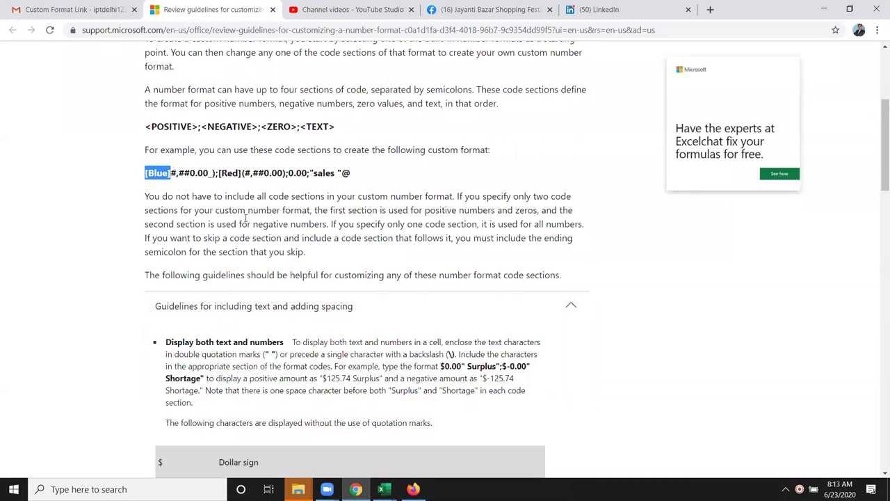
scroll(245, 218, "down", 1)
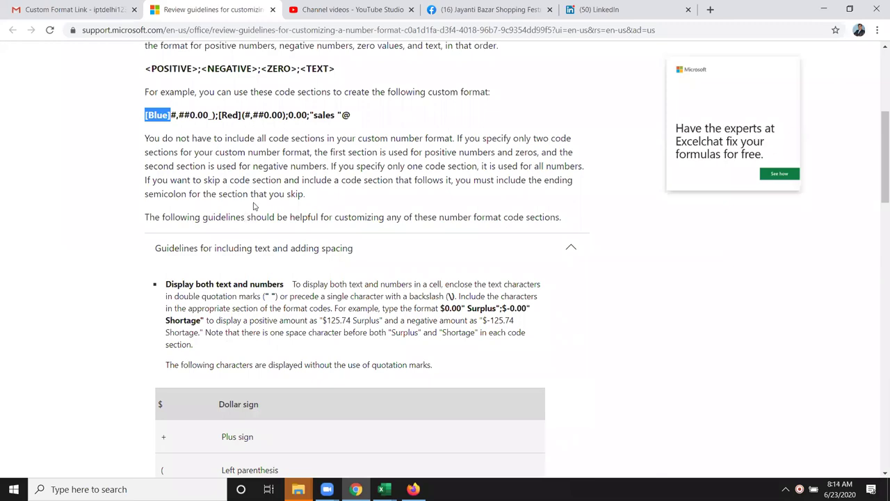
scroll(271, 233, "down", 2)
Inspect D5's custom format in Format Cells without changing it, then return to the article.
key("alt+Tab")
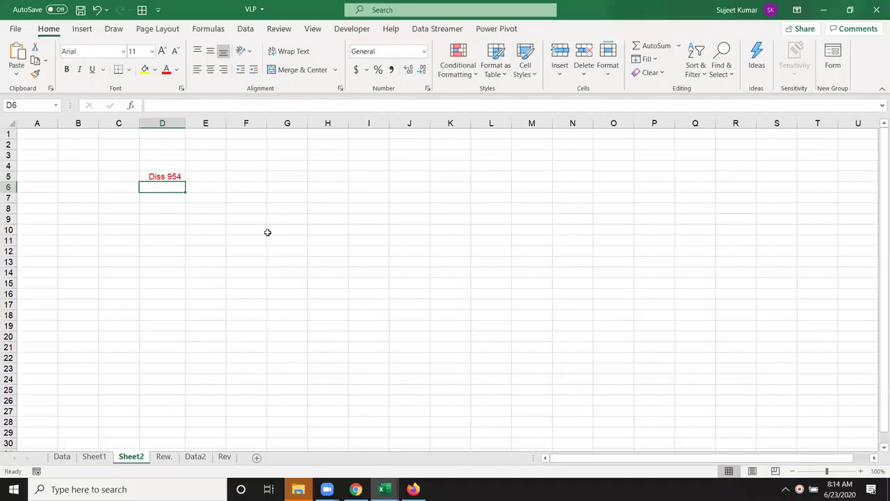
left_click(168, 176)
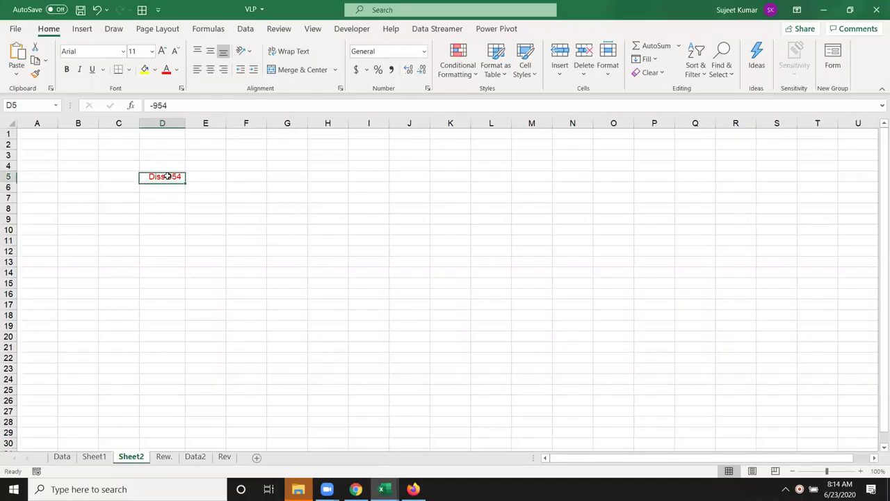
left_click(428, 88)
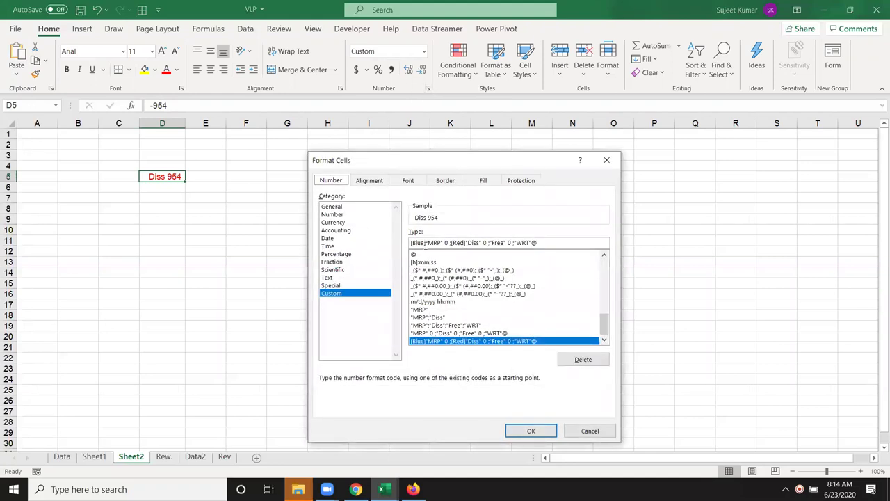
left_click(606, 162)
key("alt+Tab")
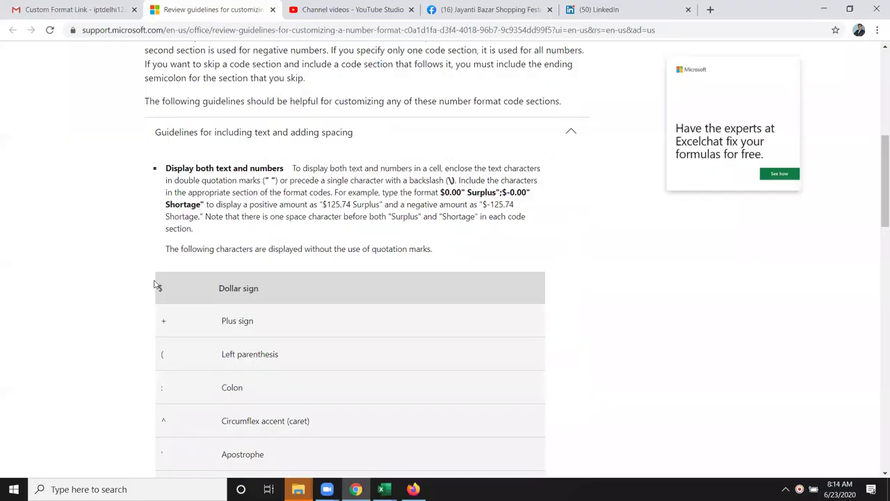
Scroll through the characters table and highlight the sentence about characters needing no quotation marks.
scroll(156, 285, "down", 1)
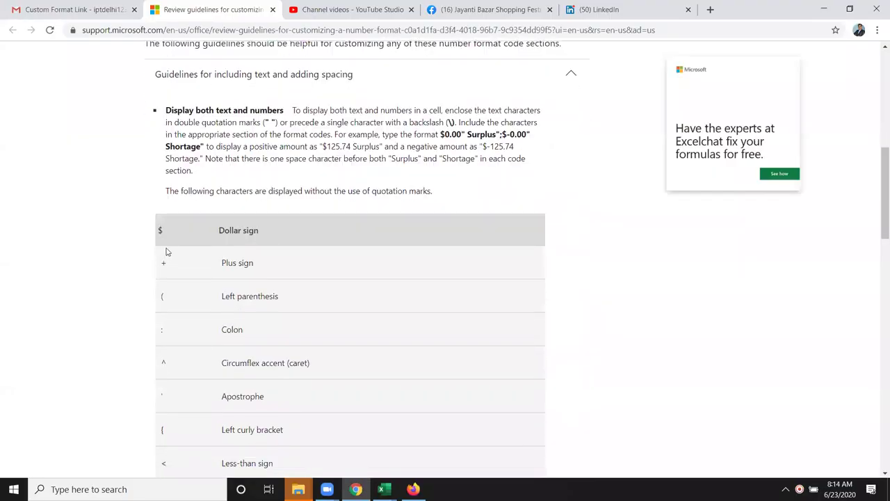
scroll(169, 249, "down", 1)
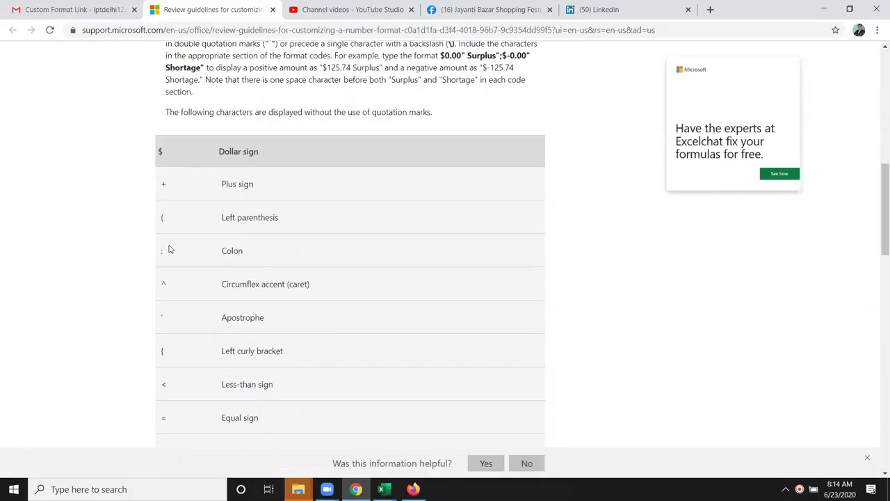
scroll(171, 248, "down", 2)
scroll(176, 248, "down", 2)
scroll(175, 248, "down", 3)
scroll(175, 248, "down", 3)
scroll(176, 248, "up", 5)
scroll(177, 248, "up", 5)
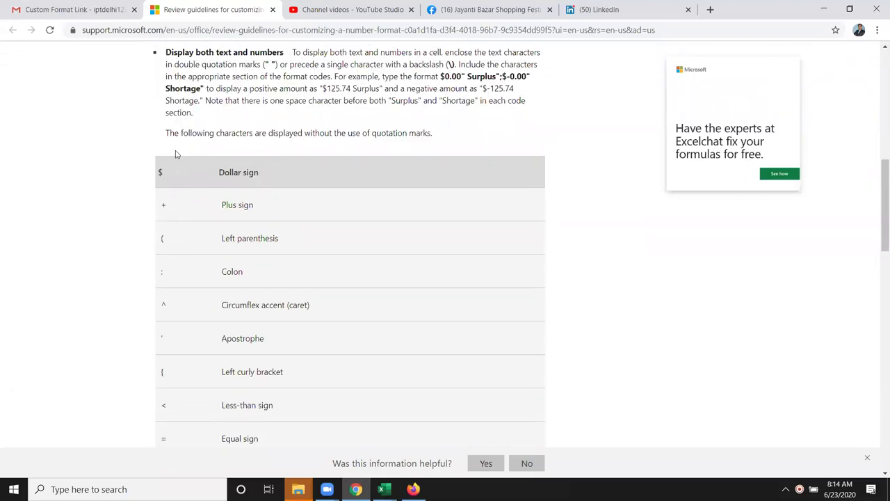
left_click_drag(167, 130, 431, 137)
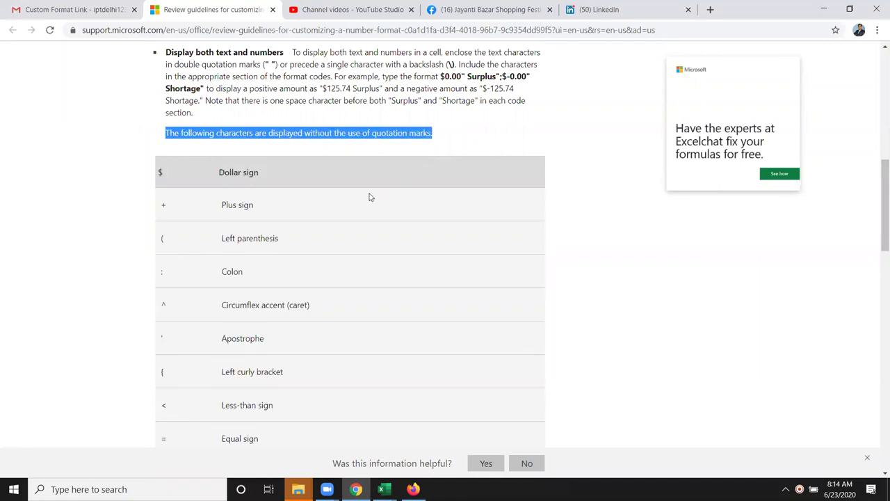
Review the Dollar sign to Apostrophe rows, clear the highlight, and return to Excel.
scroll(361, 210, "down", 2)
scroll(360, 207, "down", 4)
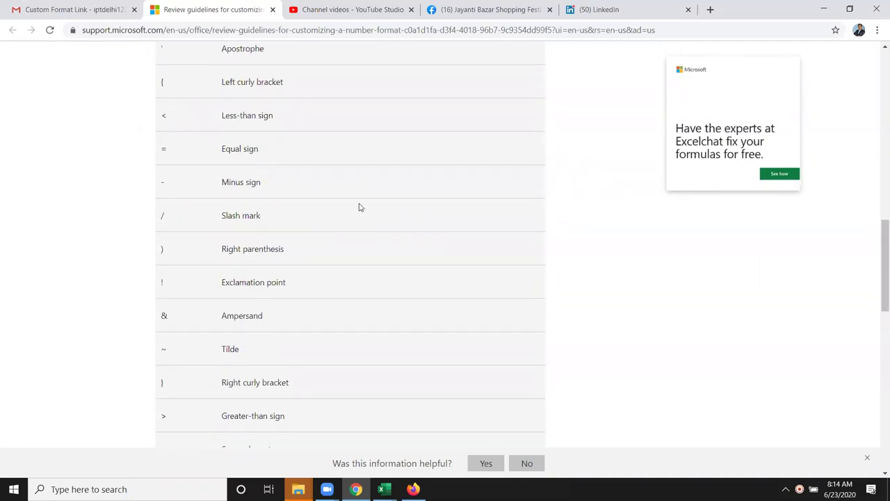
scroll(358, 207, "up", 2)
scroll(357, 207, "up", 2)
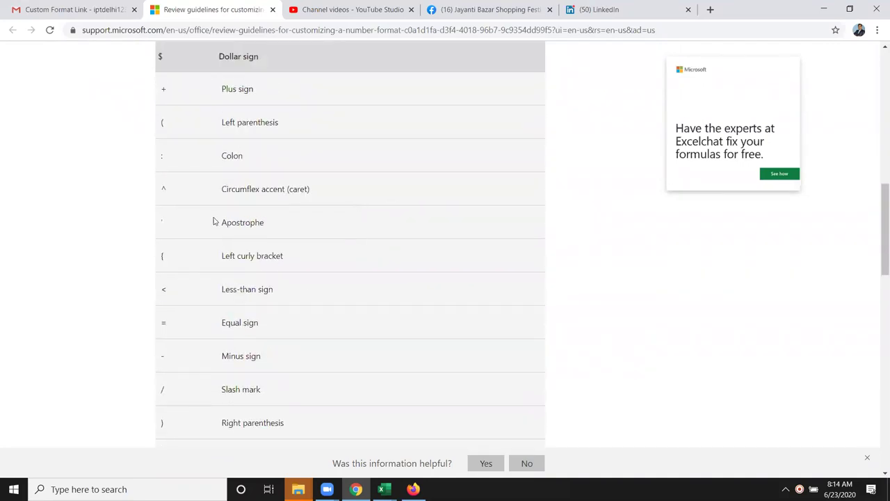
left_click(154, 223, "shift")
left_click(176, 226)
scroll(308, 341, "up", 3)
scroll(309, 342, "down", 1)
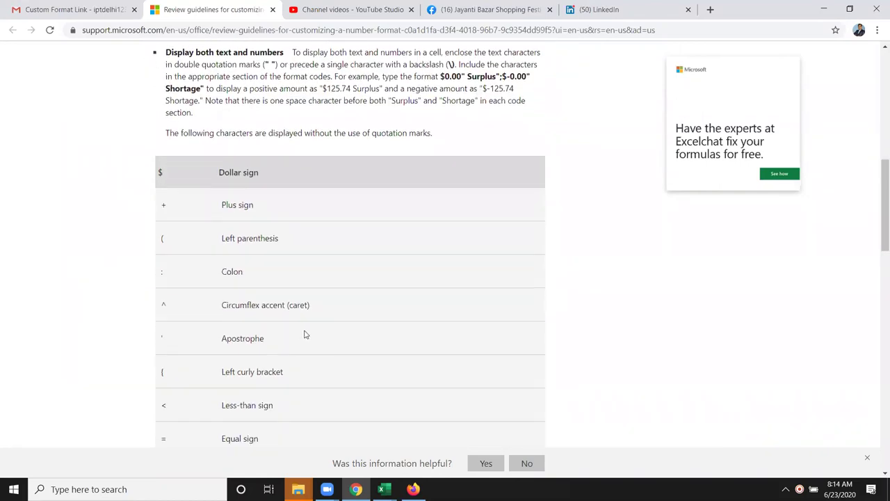
scroll(303, 335, "down", 3)
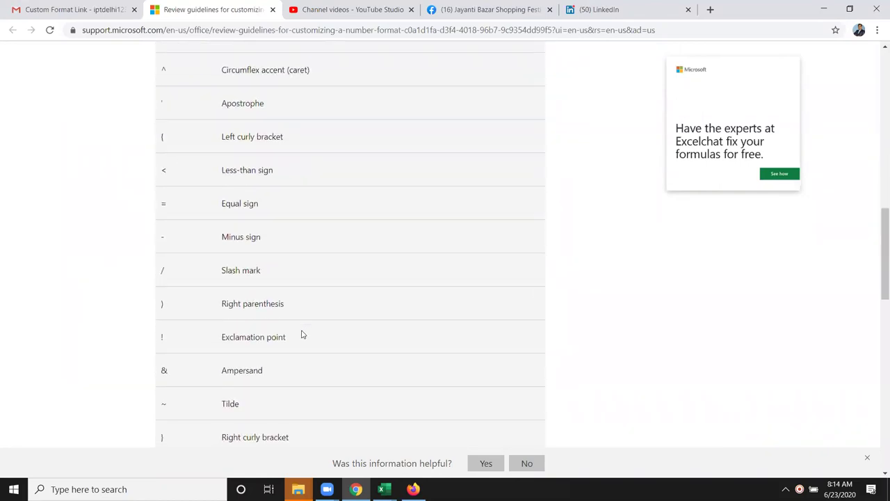
scroll(301, 331, "down", 3)
key("alt+Tab")
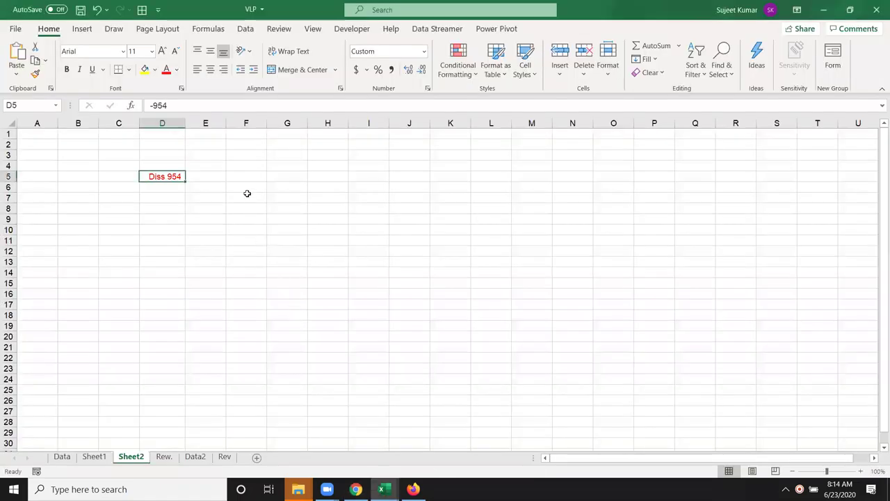
Enter the text 5' 3" in cell F7 and check its contents.
left_click(247, 196)
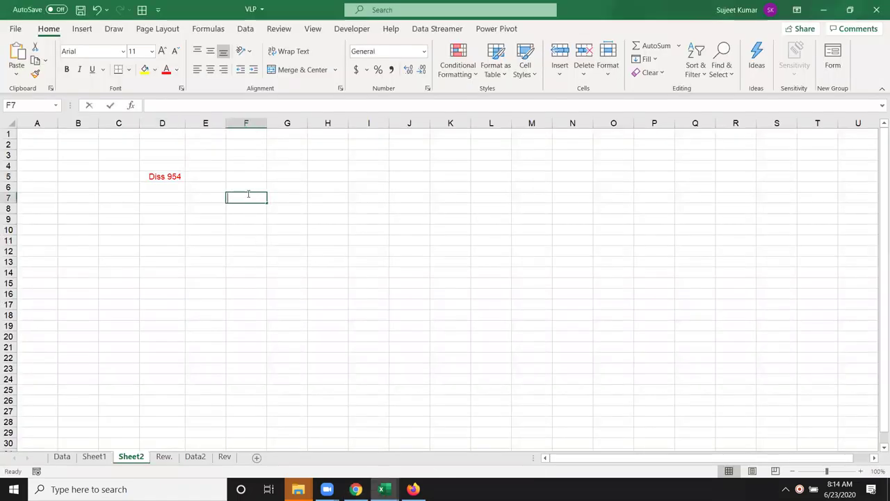
type("5' 3")
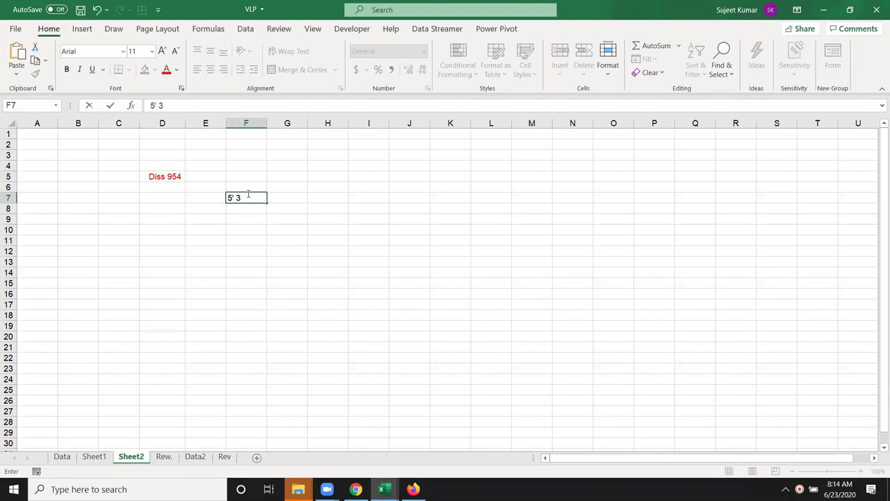
left_click(235, 218)
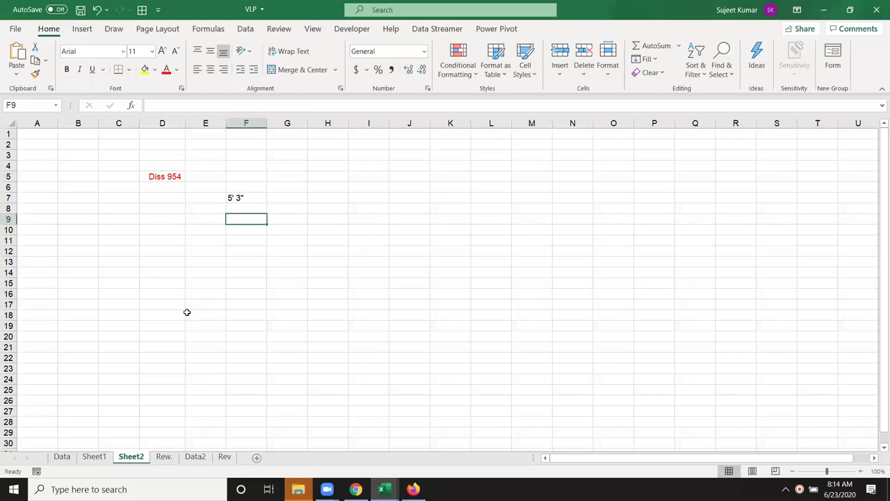
left_click(257, 198)
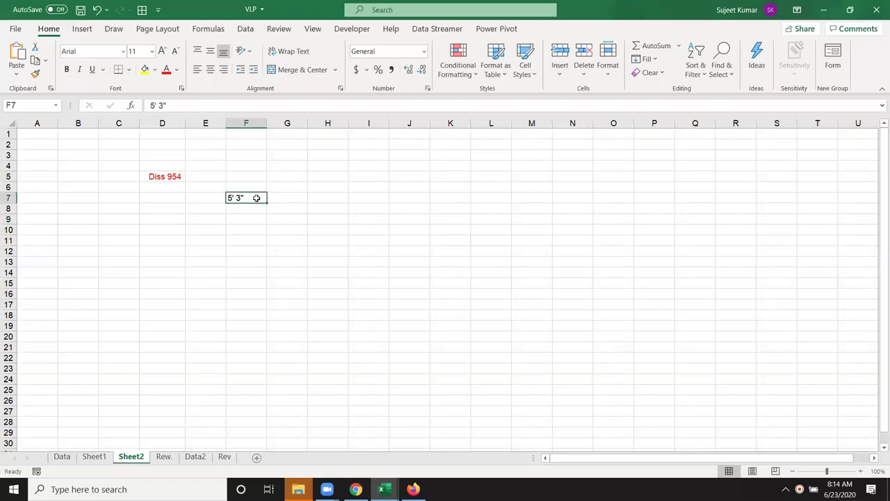
Enter 69 in F9 and bring up its Format Cells dialog.
left_click(250, 224)
type("69")
key("Return")
left_click(247, 219)
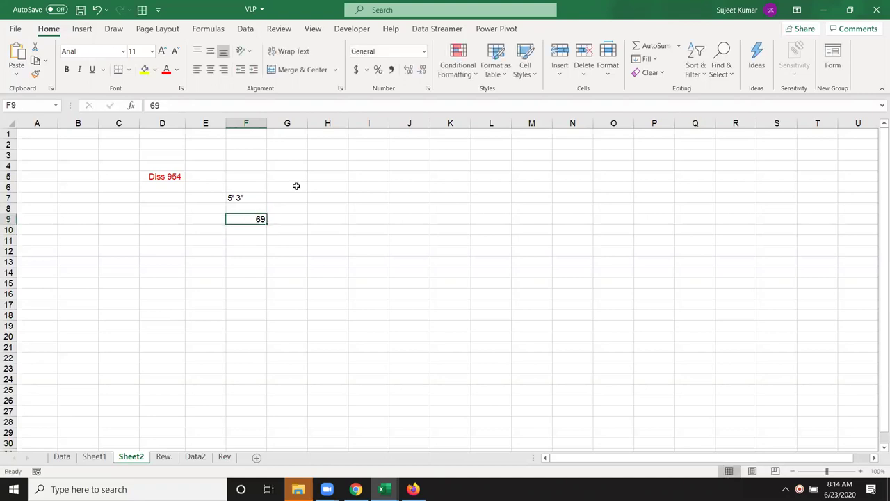
left_click(428, 88)
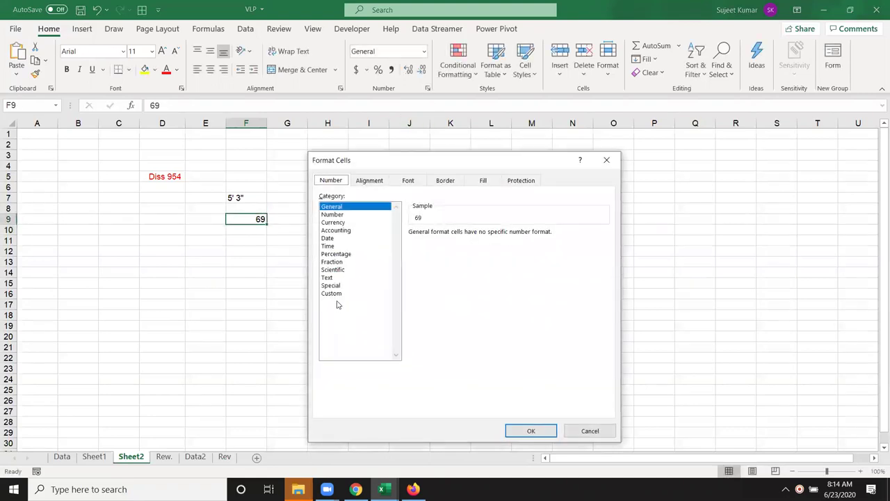
Apply the custom format 0 ' 0" to F9 so 69 displays as 6 ' 9".
left_click(334, 294)
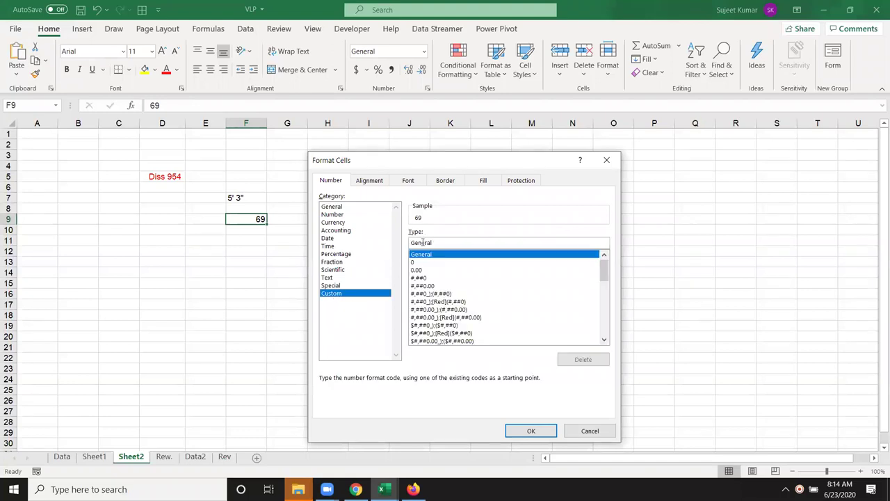
type("0")
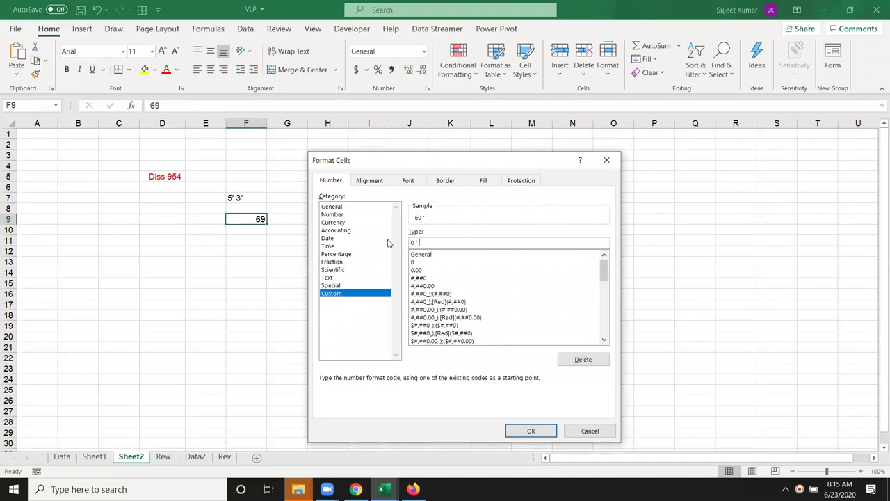
type(" ' 00")
left_click(532, 432)
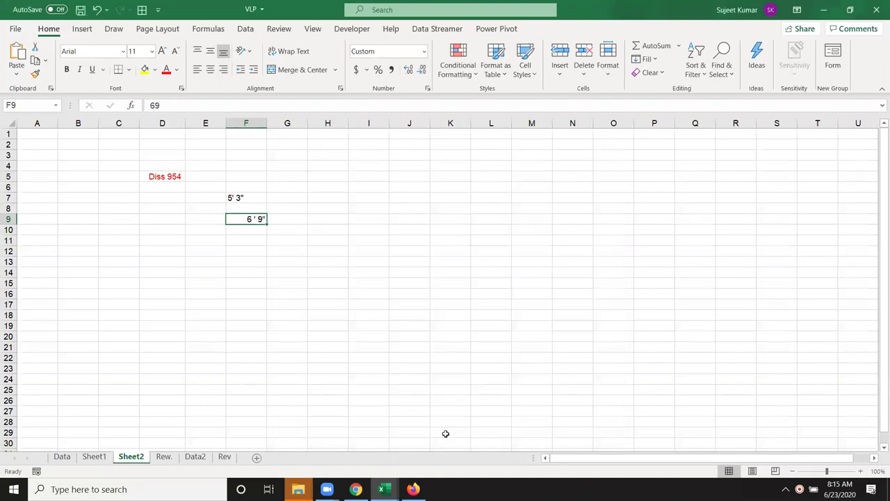
Toggle the Chrome support page from the taskbar, leaving it in front.
left_click(362, 485)
left_click(362, 485)
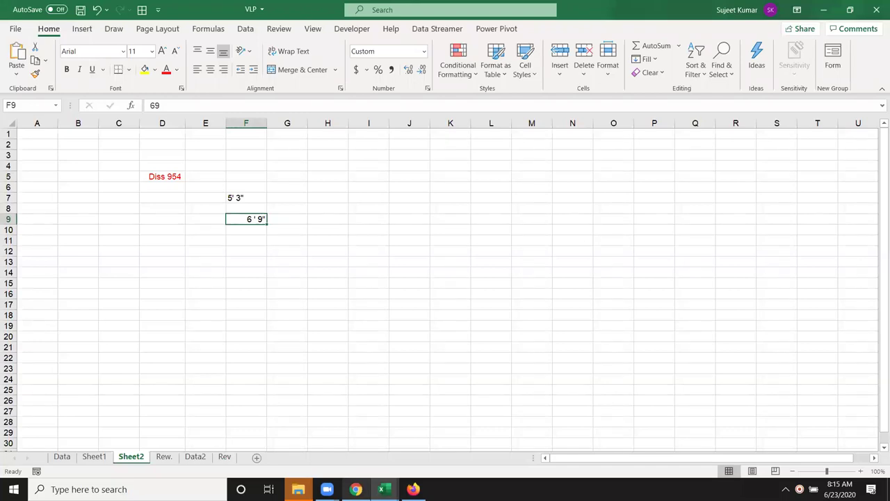
left_click(358, 487)
Highlight the @ text-entry, underscore spacing and 'Repeat characters' guidelines in the support article.
scroll(334, 462, "down", 1)
scroll(323, 449, "down", 1)
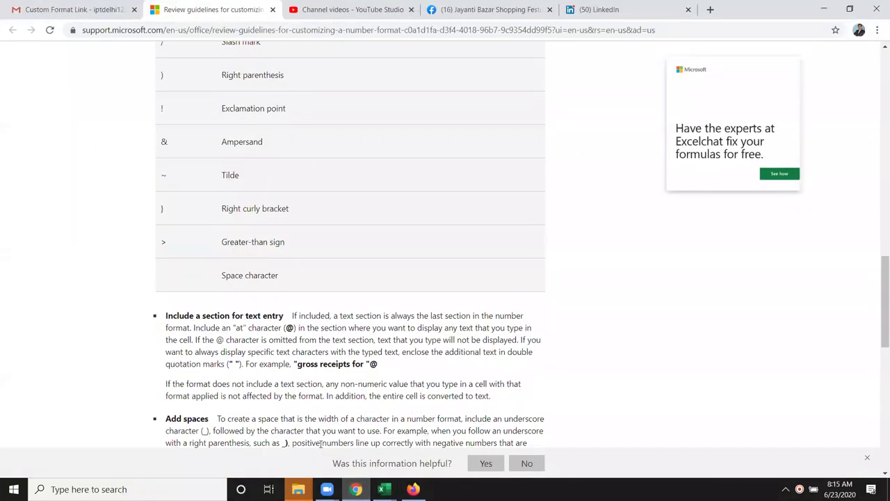
scroll(306, 396, "down", 1)
double_click(288, 212)
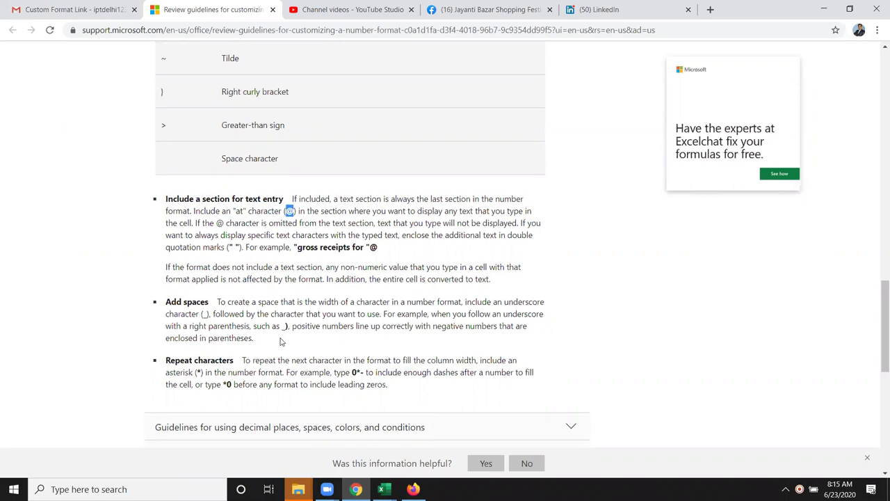
scroll(235, 281, "down", 1)
double_click(206, 257)
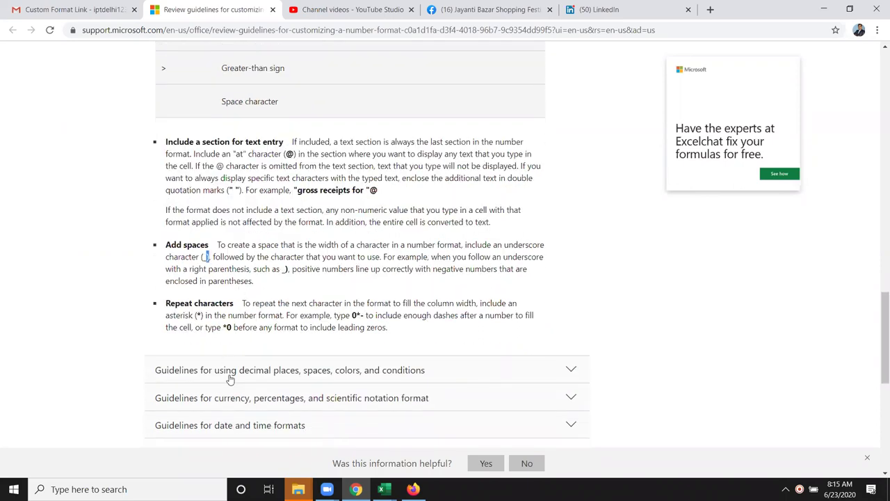
triple_click(183, 306)
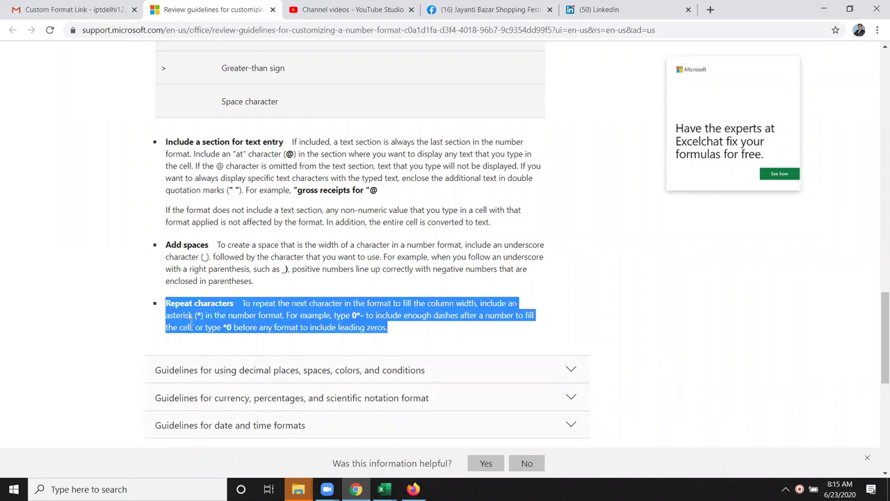
Back in Excel, enter 1500 as text ('1500) in cell K6.
key("alt+Tab")
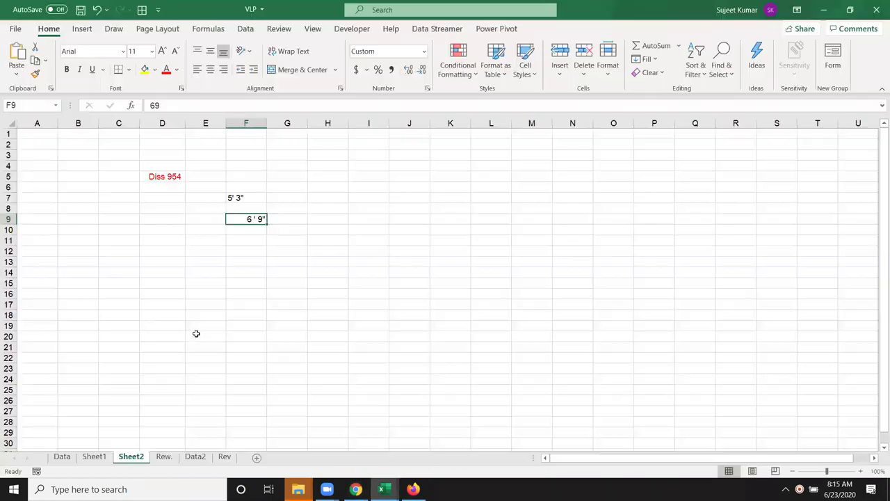
left_click(440, 191)
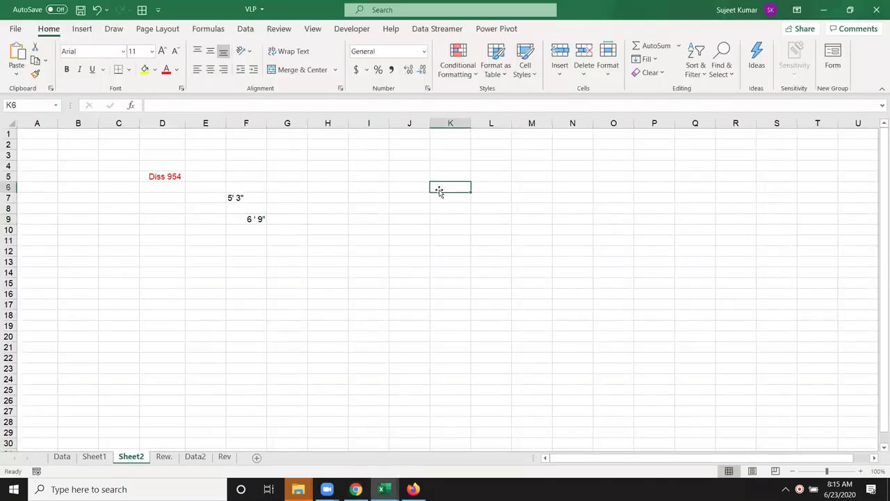
type("'1500")
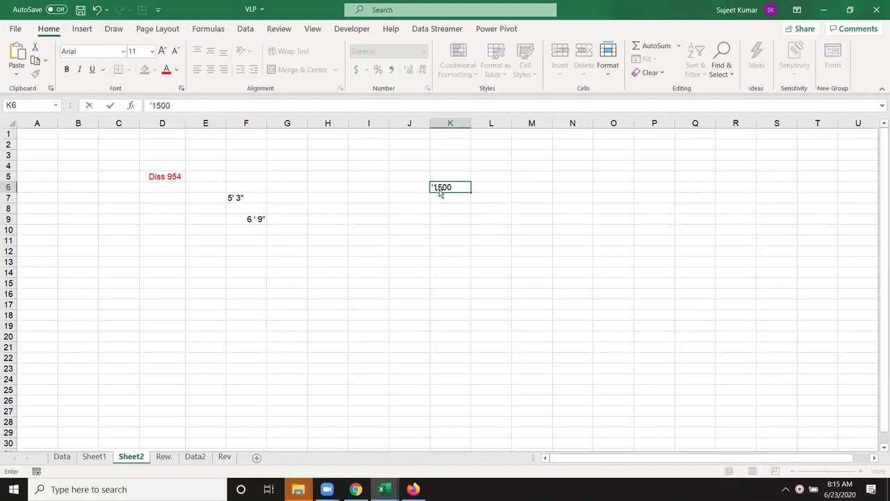
key("Return")
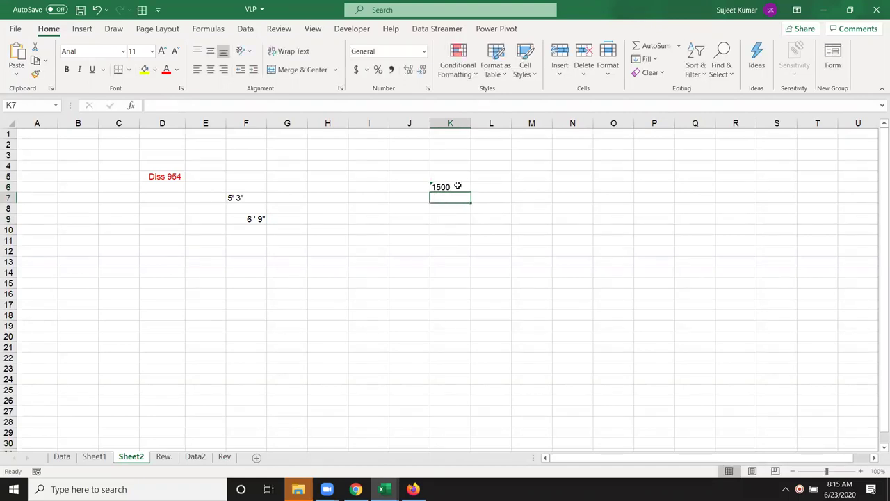
Give K6 the custom format @* and widen column K so asterisks fill it.
left_click(457, 186)
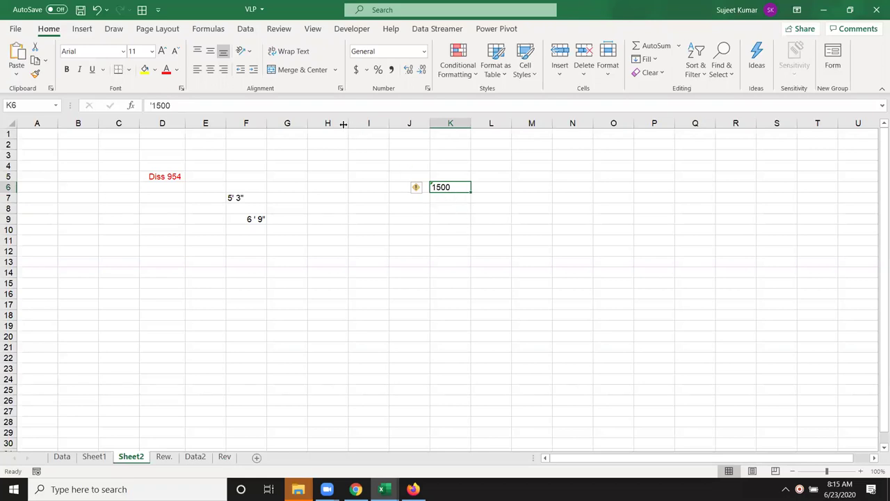
left_click(428, 88)
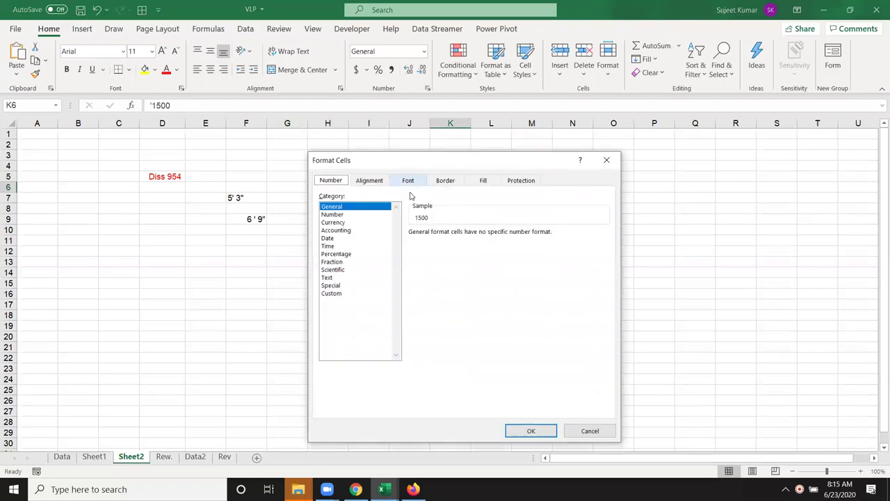
left_click_drag(380, 163, 163, 163)
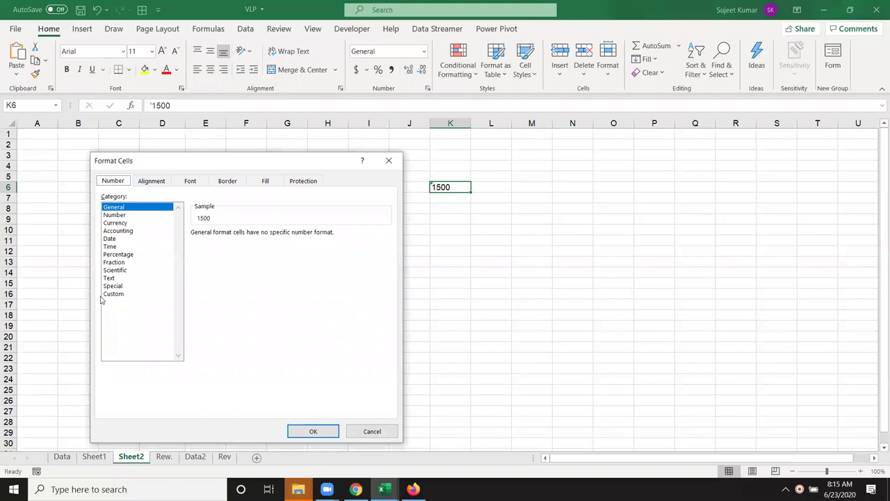
left_click(108, 294)
double_click(229, 245)
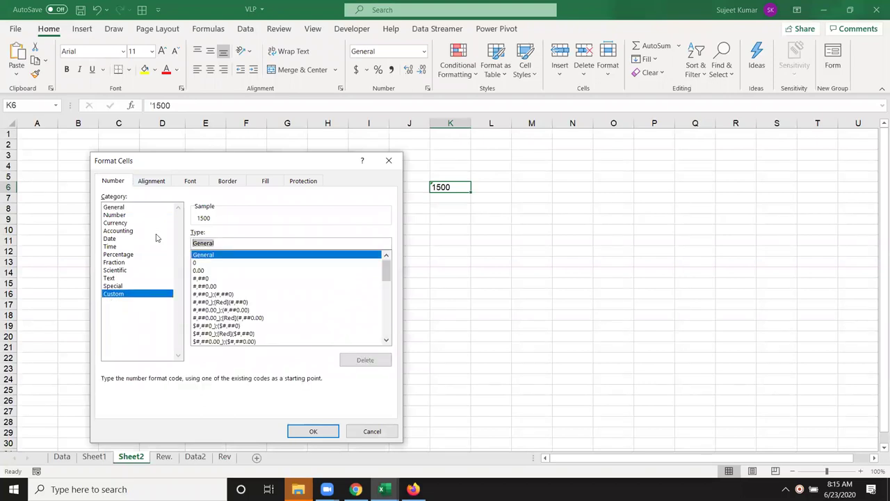
type("@\"")
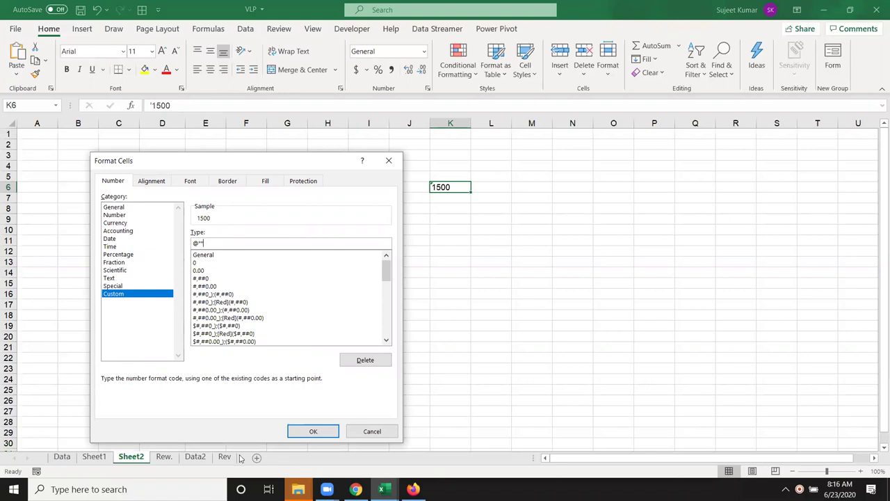
left_click(313, 431)
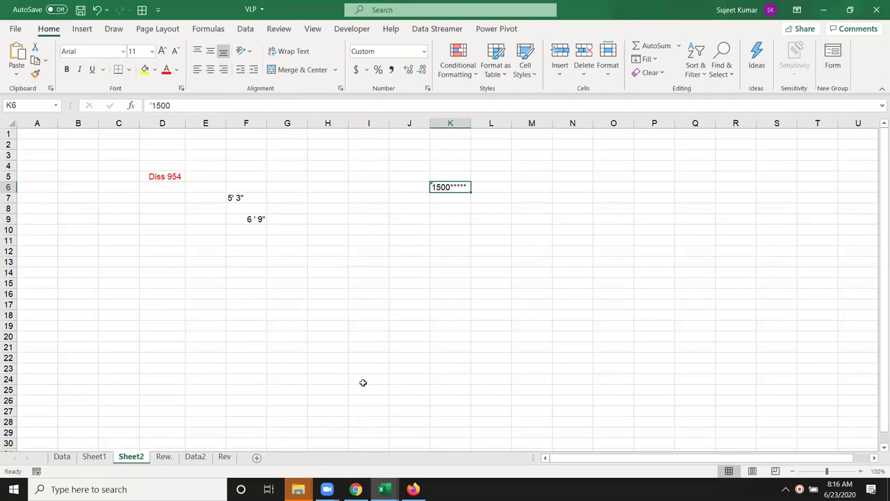
left_click(479, 243)
mouse_move(472, 122)
left_mouse_down()
mouse_move(512, 123)
mouse_move(478, 125)
left_mouse_up()
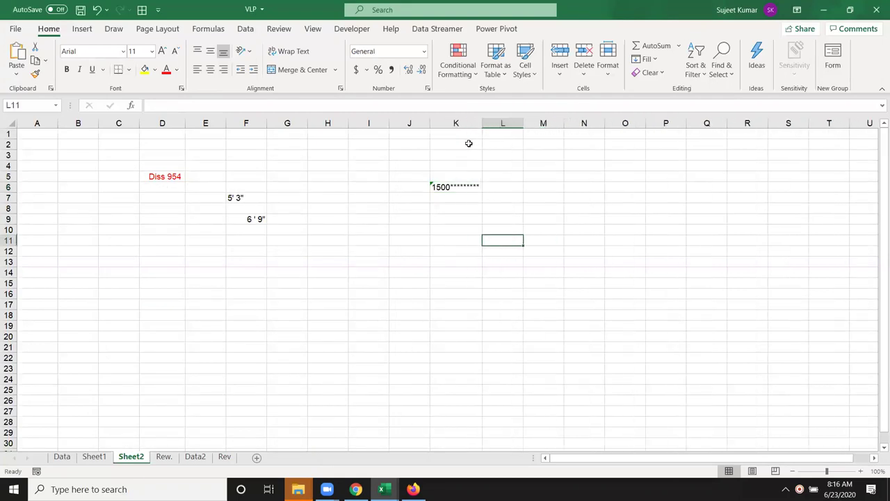
On the support page, expand the guidelines for decimal places, spaces, colors, and conditions.
key("alt+Tab")
left_click(390, 334)
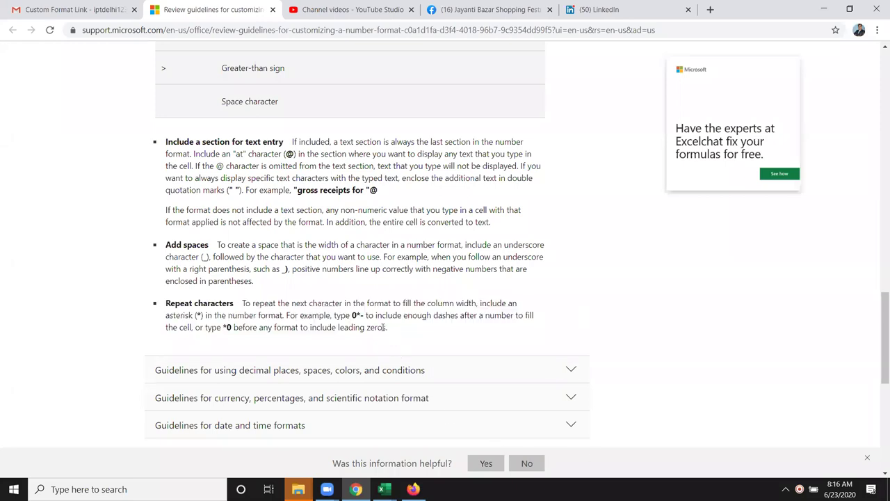
left_click_drag(354, 315, 359, 315)
left_click(373, 372)
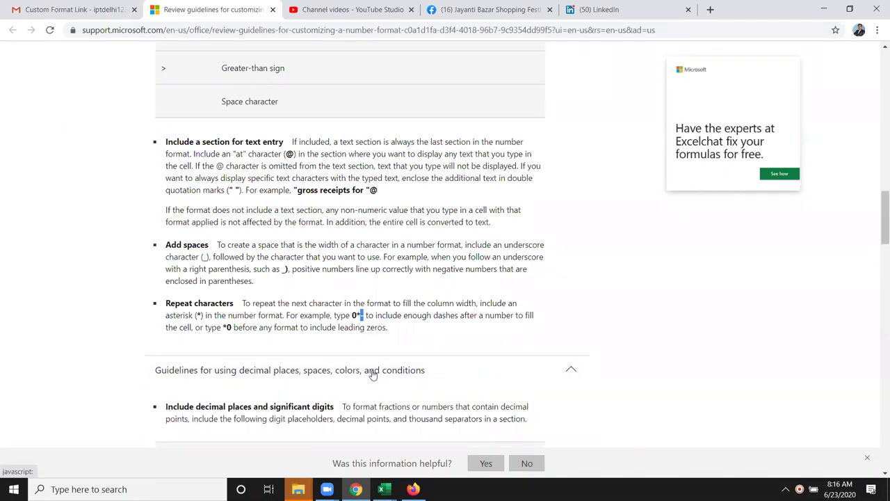
Review the ? digit placeholder and the table of example format codes.
scroll(373, 374, "down", 3)
scroll(373, 372, "down", 2)
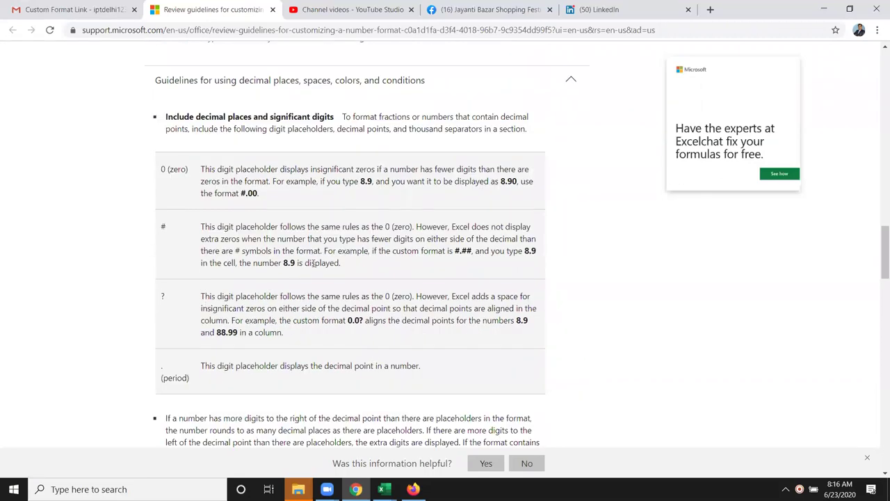
scroll(296, 277, "down", 4)
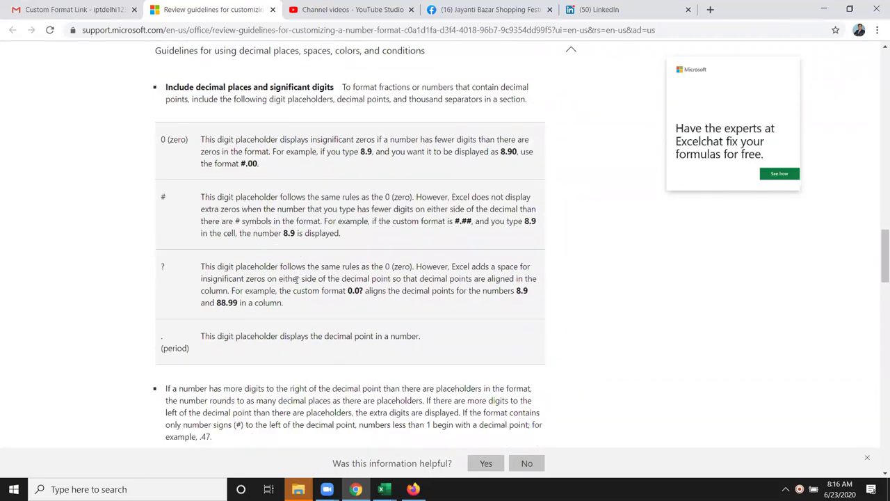
scroll(165, 137, "up", 1)
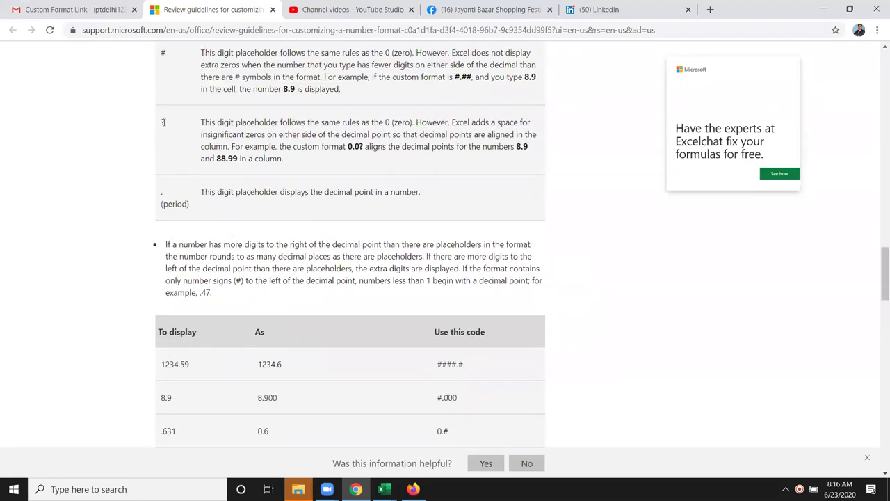
double_click(164, 122)
scroll(181, 163, "down", 3)
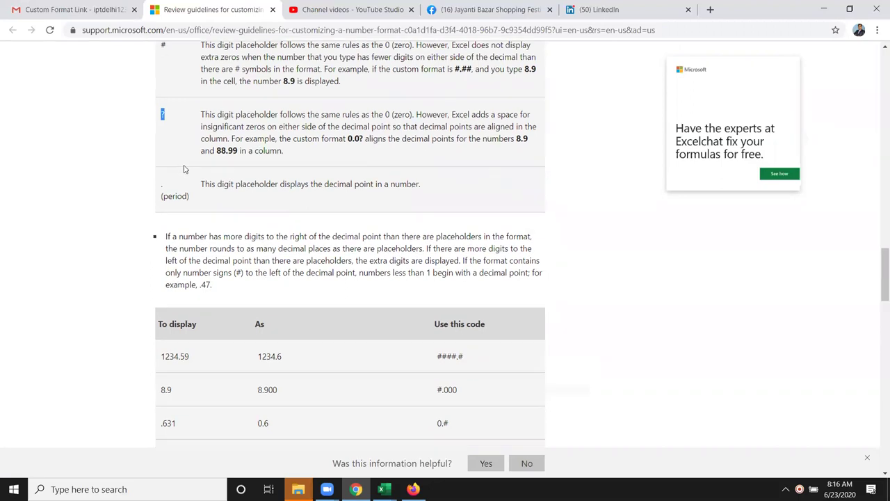
left_click_drag(162, 186, 505, 421)
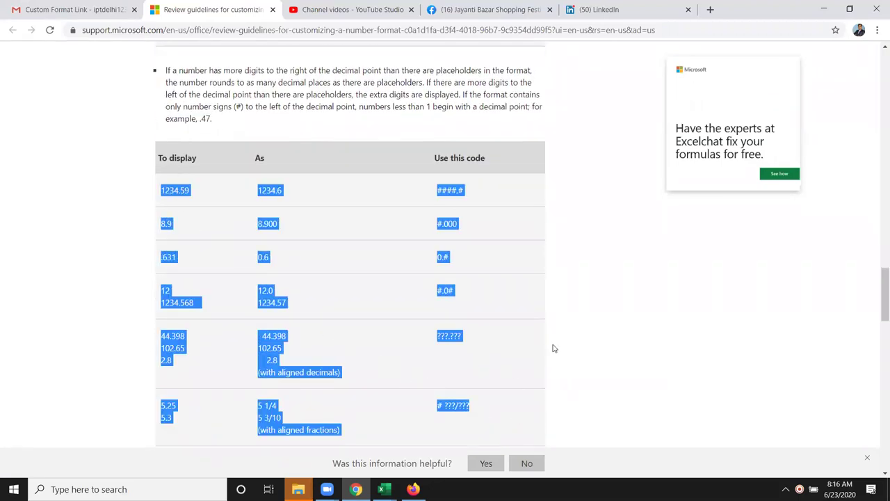
scroll(557, 306, "down", 2)
scroll(553, 299, "down", 1)
scroll(551, 289, "down", 2)
scroll(548, 292, "down", 1)
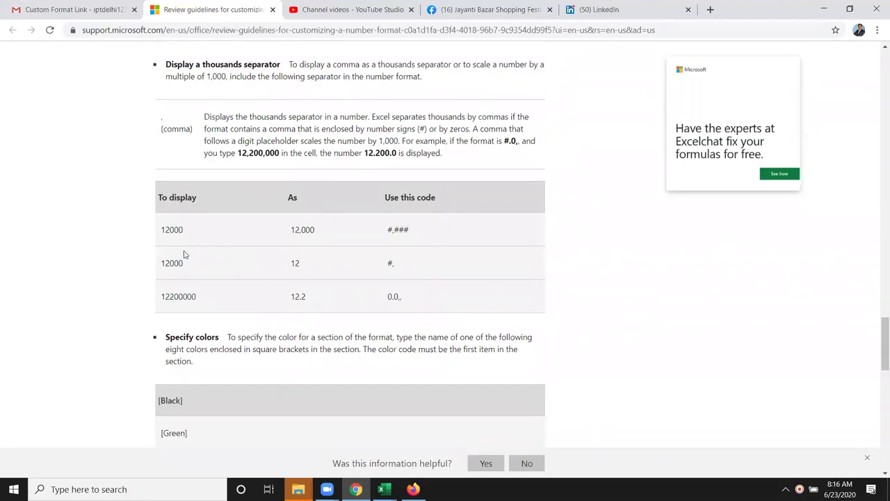
Scroll past the thousands separator examples, select the [Red][<=100];[Blue][>100] code, and return to Excel.
mouse_move(161, 224)
left_mouse_down()
mouse_move(182, 247)
mouse_move(417, 313)
left_mouse_up()
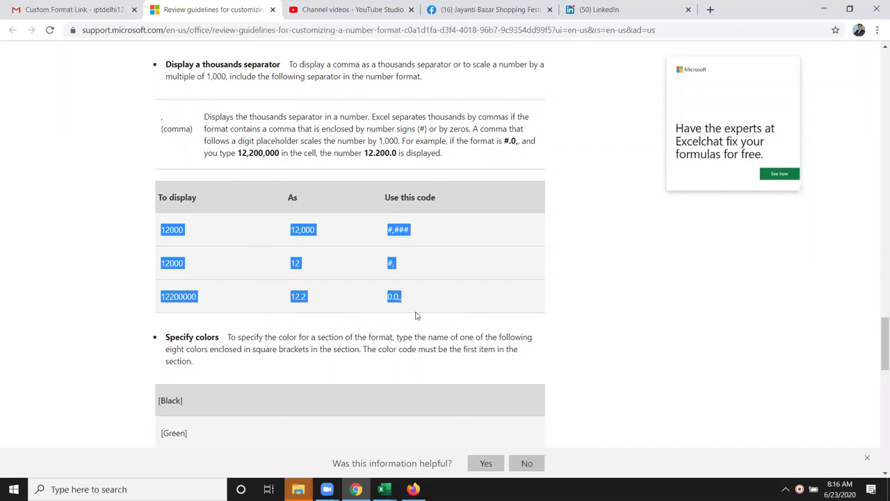
scroll(416, 308, "down", 3)
scroll(416, 307, "down", 2)
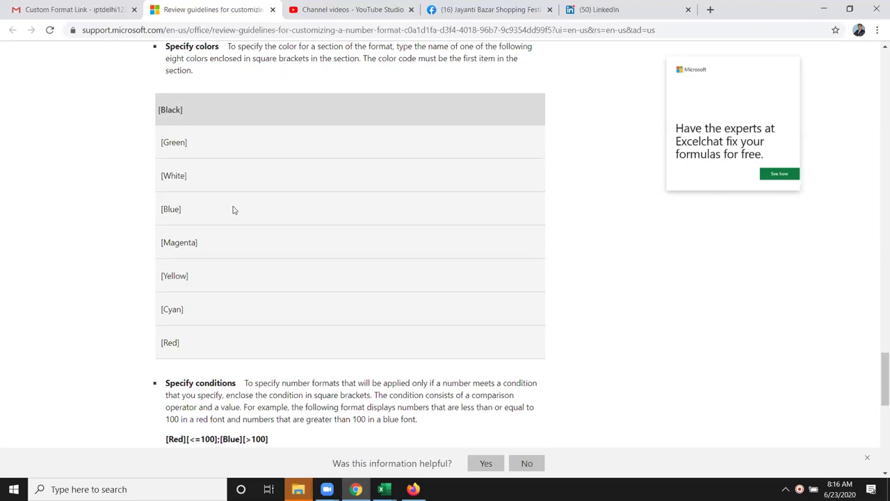
scroll(234, 208, "down", 2)
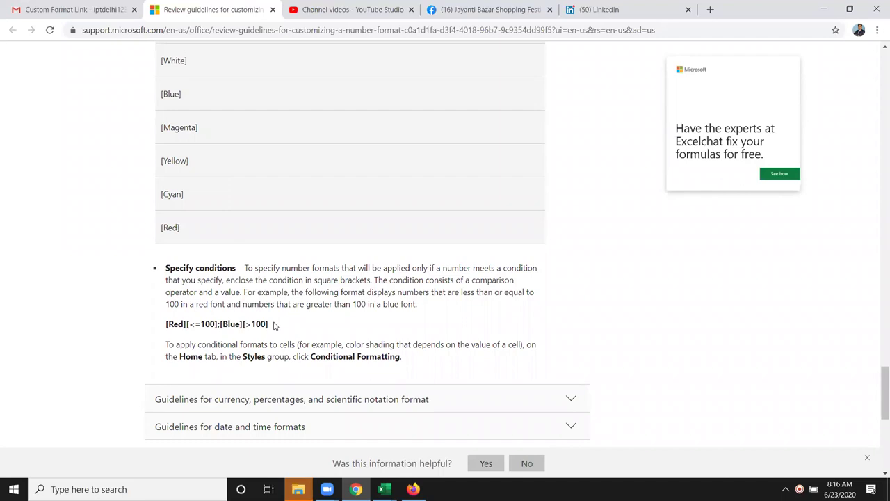
left_click_drag(274, 325, 164, 324)
key("ctrl+c")
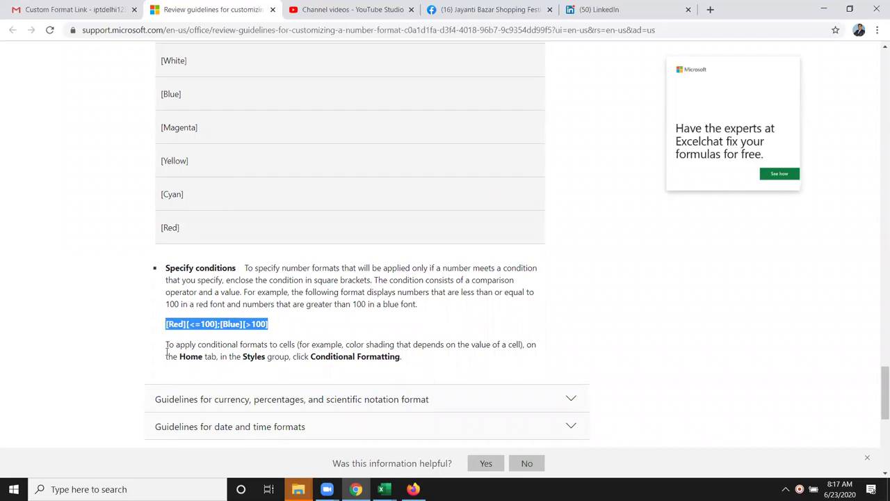
key("alt+Tab")
Give column H the custom format [Red][<=100];[Blue][>100] by pasting the code.
left_click(547, 206)
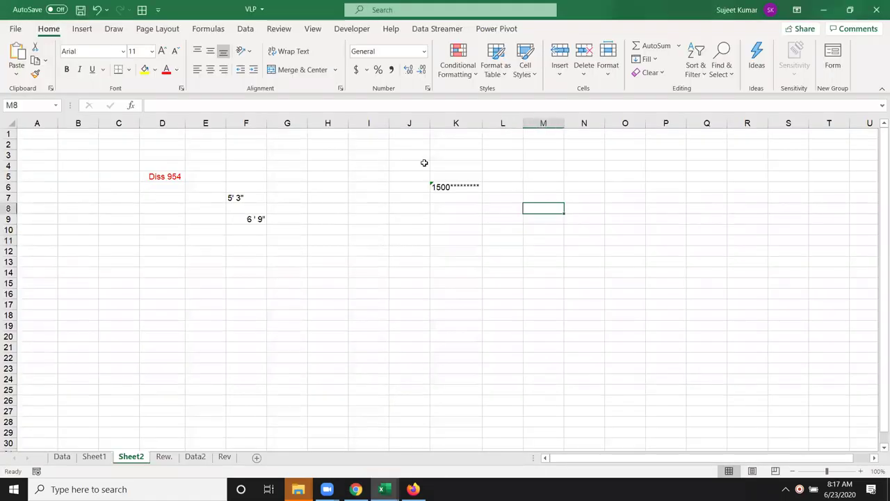
left_click(328, 124)
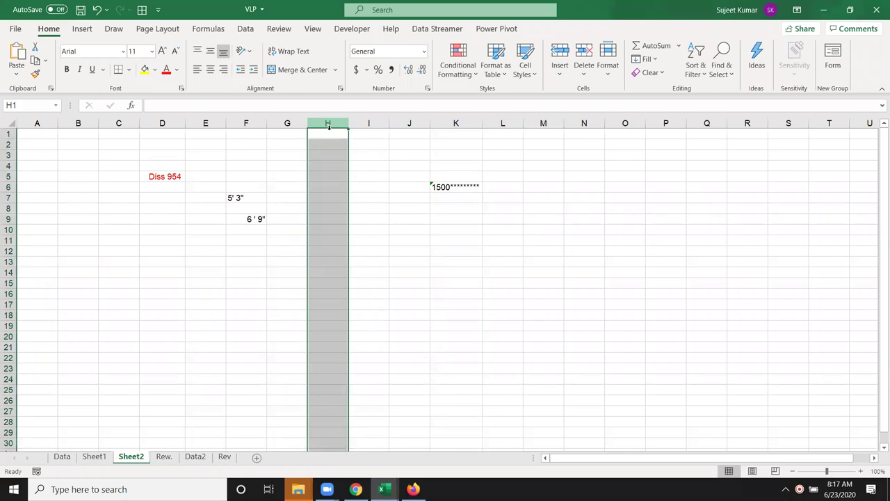
right_click(329, 126)
left_click(413, 111)
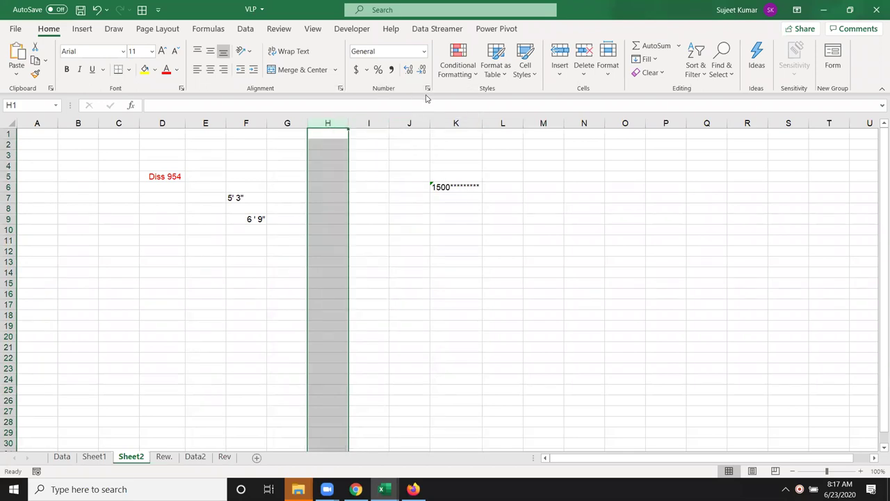
left_click(428, 88)
left_click(118, 292)
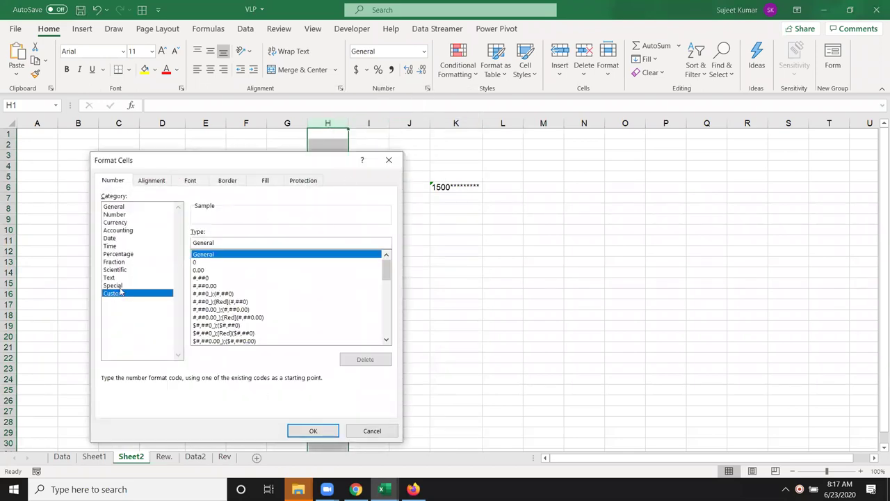
key("ctrl+v")
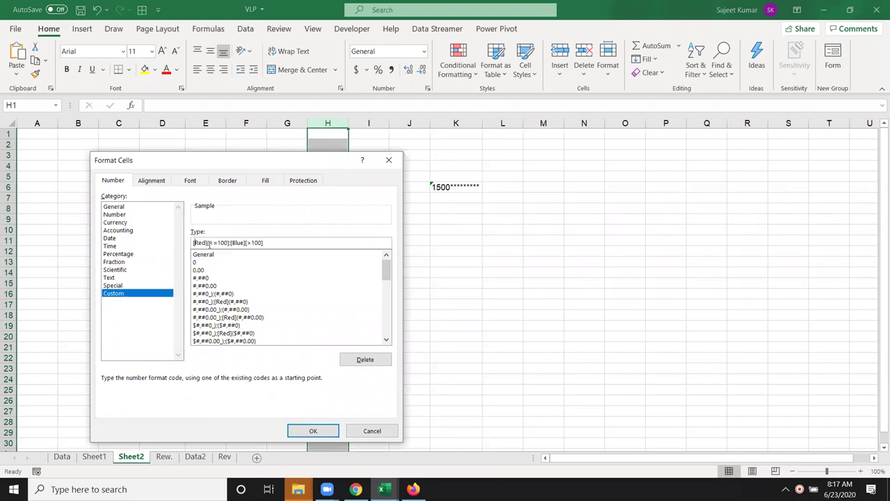
double_click(210, 242)
left_click(216, 242)
double_click(242, 243)
left_click(254, 243)
double_click(254, 242)
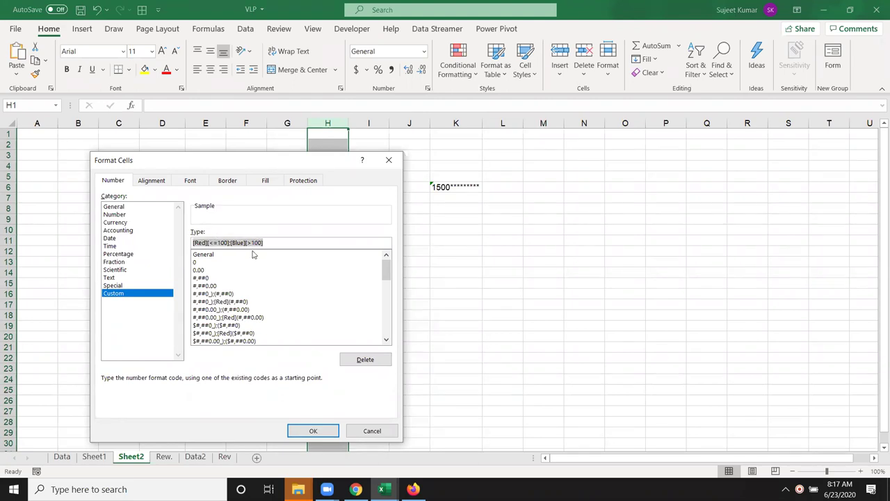
left_click(314, 431)
Enter test values 54 in H12 and 500 in H5, then return to the help page.
left_click(323, 251)
type("54")
key("Return")
left_click(322, 174)
type("500")
key("Return")
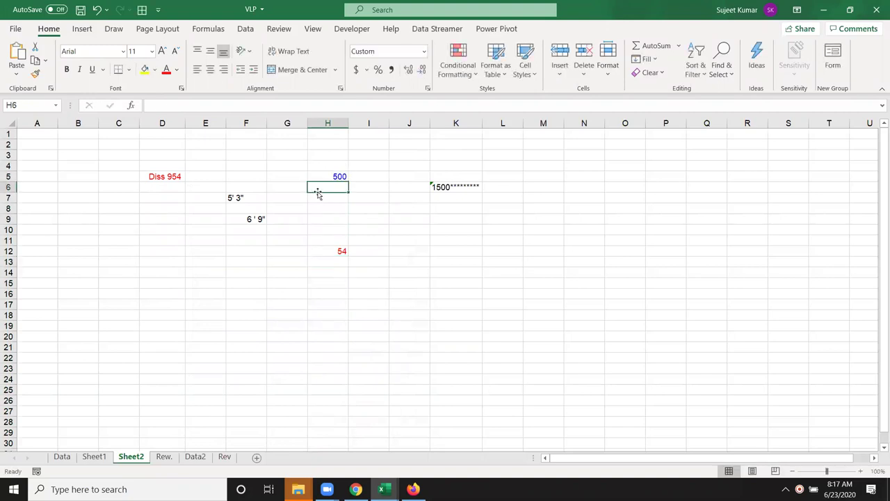
key("alt+Tab")
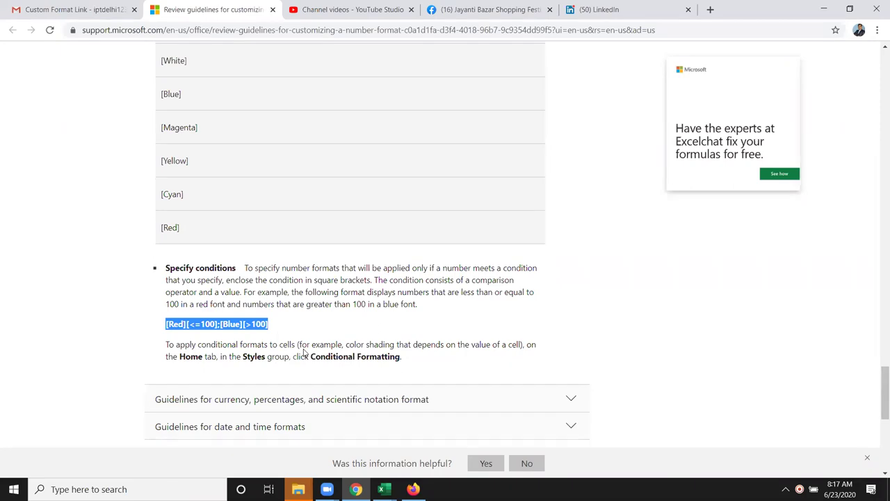
Highlight the conditional formats note and expand the currency, percentages, and scientific notation guidelines.
left_click_drag(404, 358, 155, 339)
scroll(428, 344, "down", 2)
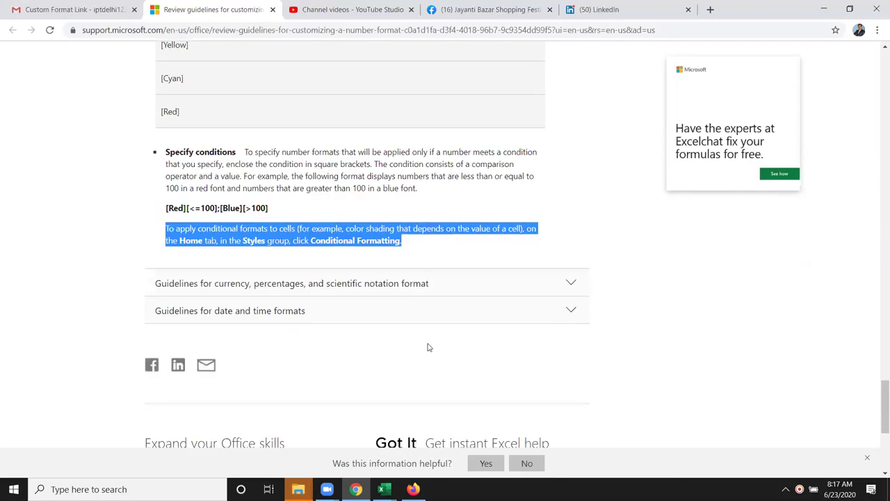
left_click(351, 298)
left_click(308, 223)
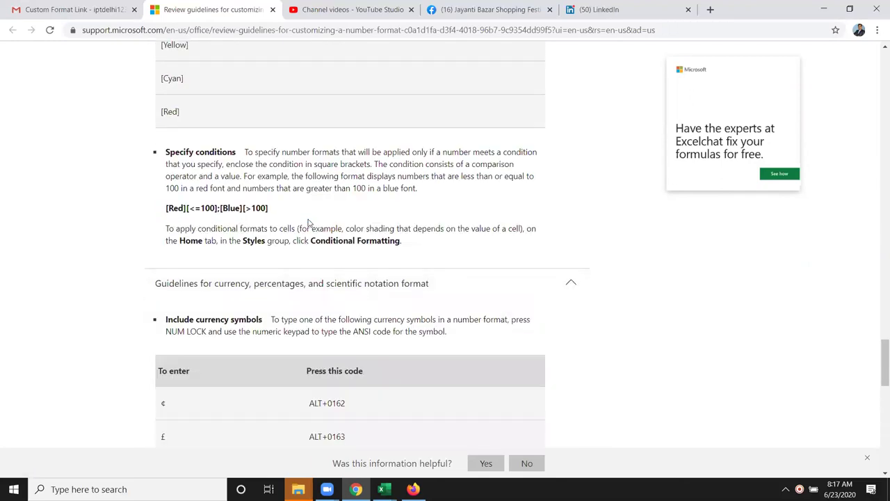
Highlight the currency symbols and their ALT codes, including euro 0128, then return to Excel.
left_click_drag(423, 247, 164, 210)
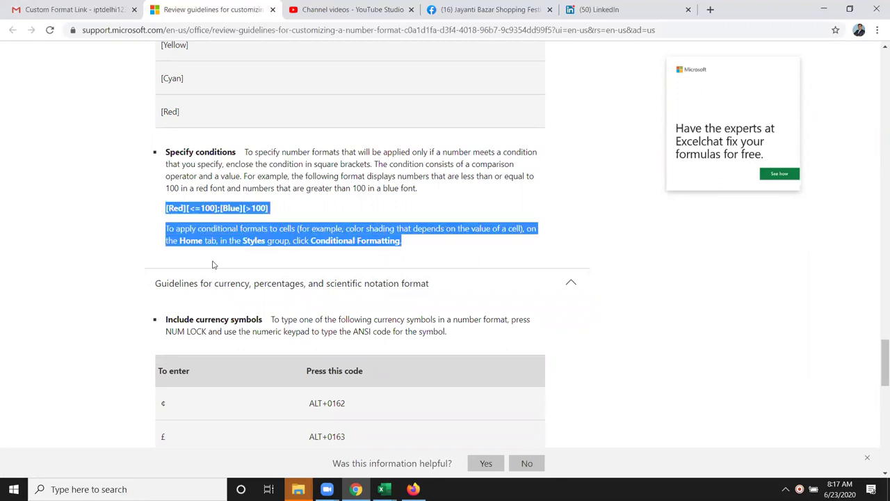
scroll(216, 264, "down", 3)
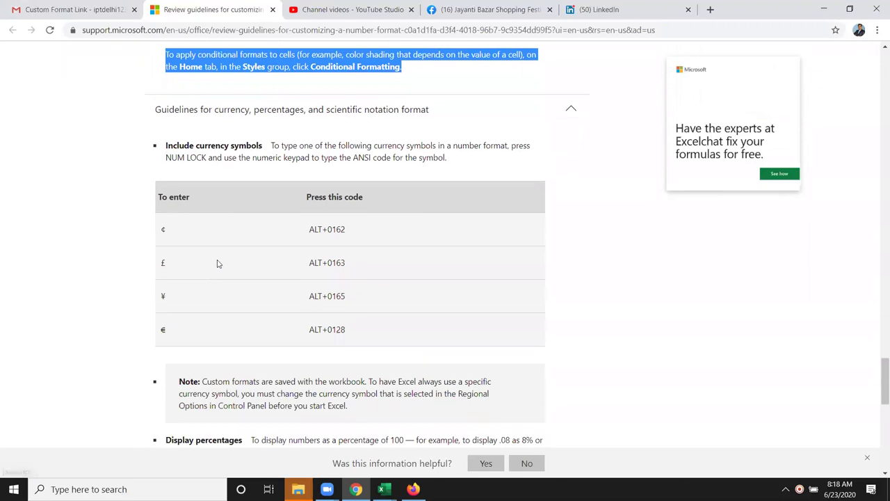
left_click(165, 237)
left_click_drag(166, 236, 302, 318)
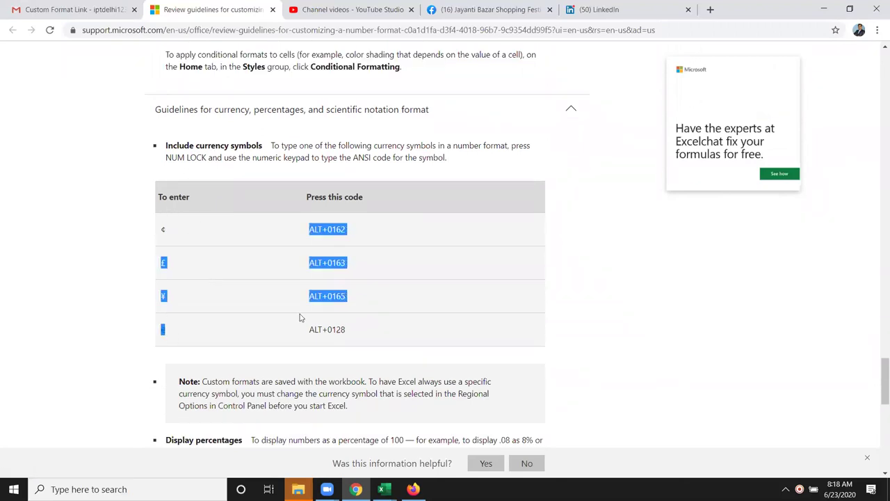
left_click(331, 274)
mouse_move(308, 231)
left_mouse_down()
mouse_move(334, 245)
mouse_move(354, 287)
left_mouse_up()
left_click(354, 286)
double_click(340, 330)
left_click(193, 339)
triple_click(152, 341)
left_click(299, 354)
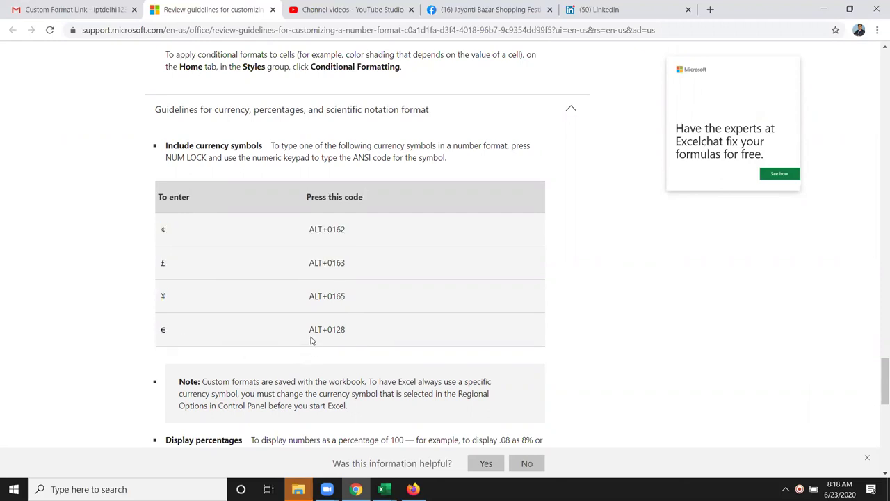
key("alt+Tab")
Type the € sign into F17 and F19 using the Alt+0128 code.
left_click(258, 309)
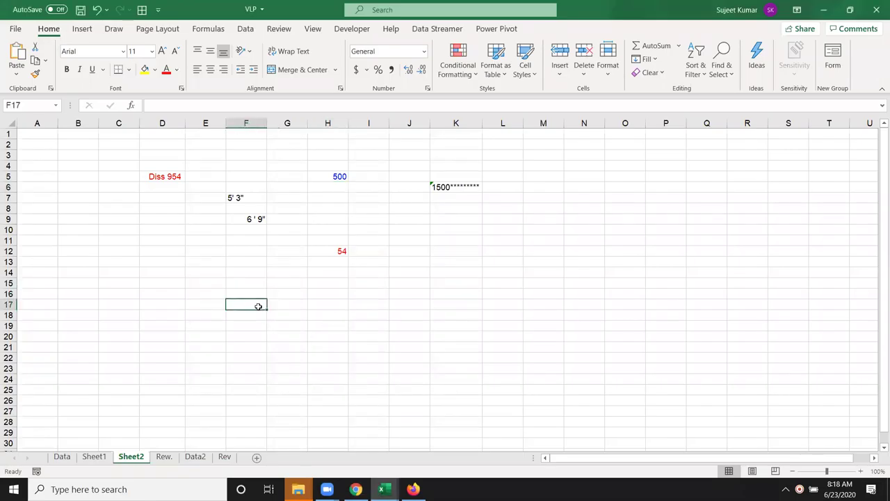
type("€")
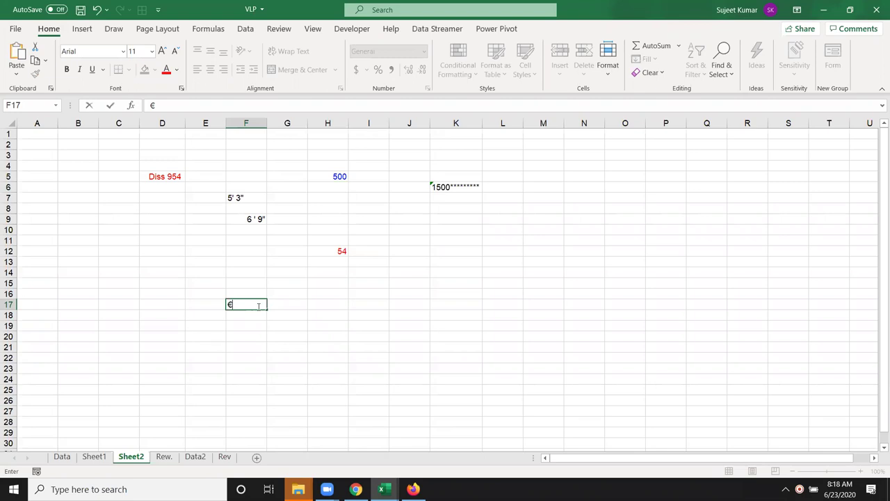
left_click(238, 327)
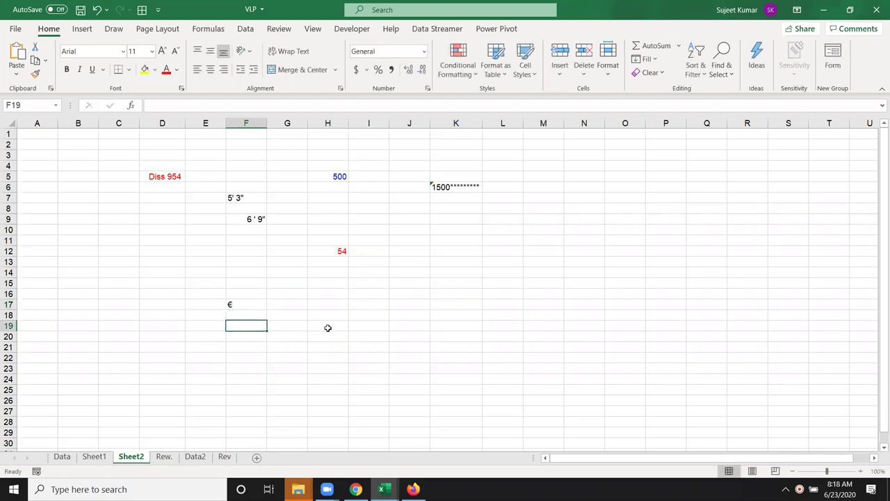
key("alt")
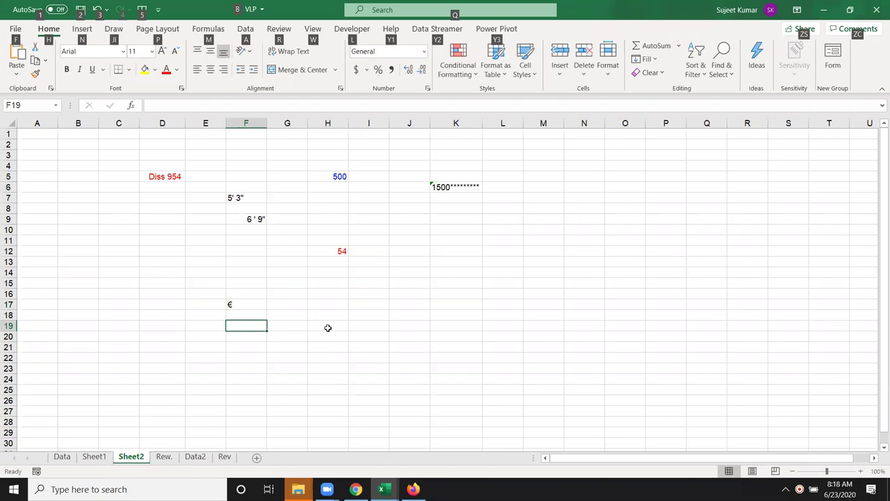
key("alt")
type("€")
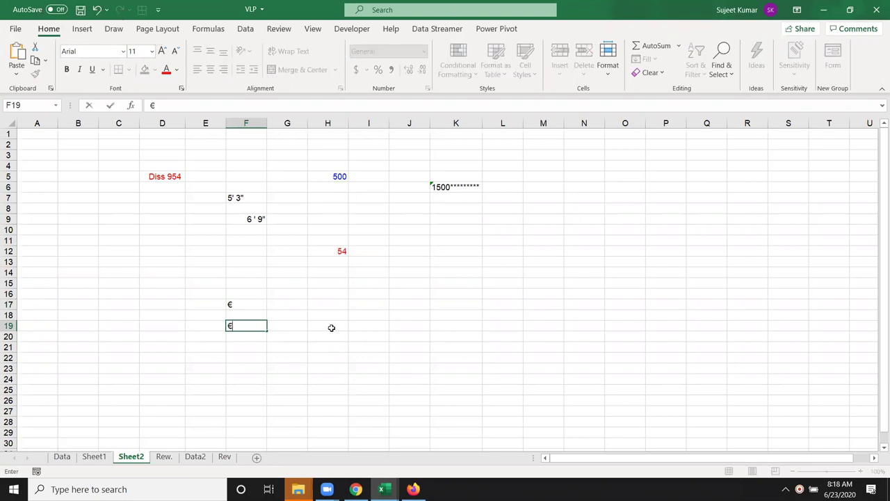
left_click(218, 379)
Glance at the help page, then open the Insert Symbol library and close it without inserting.
key("alt+Tab")
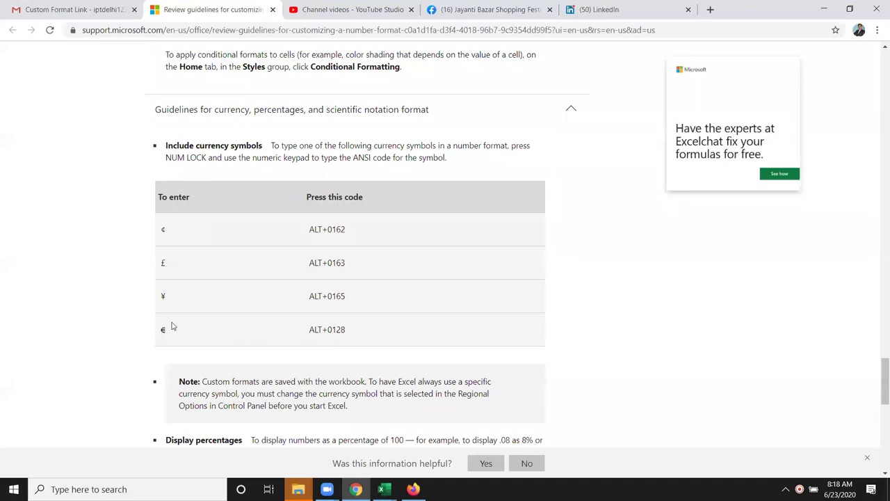
key("alt+Tab")
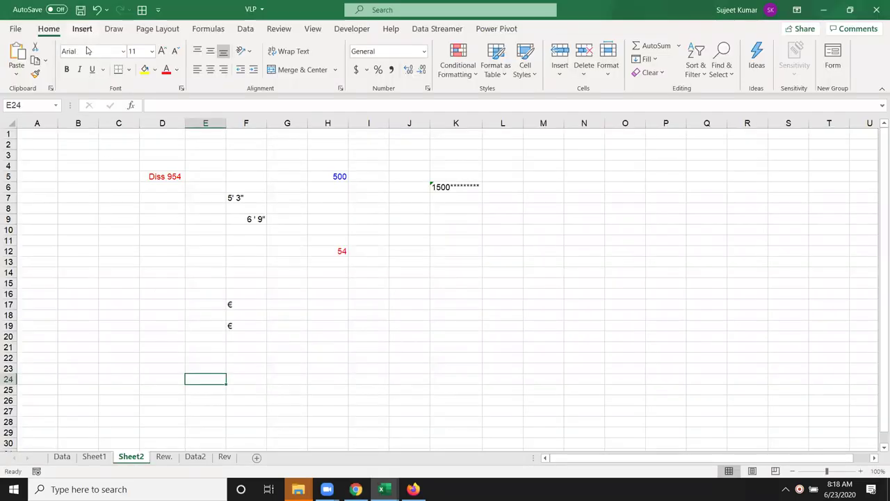
scroll(673, 76, "down", 1)
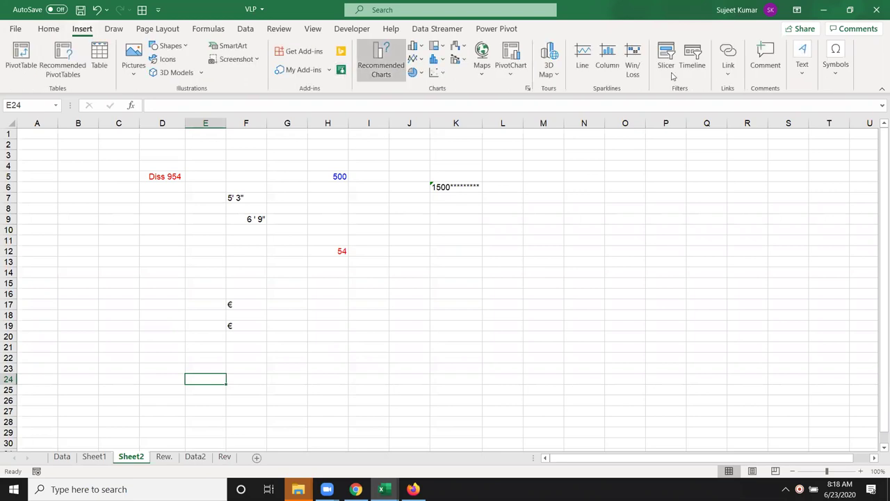
left_click(834, 69)
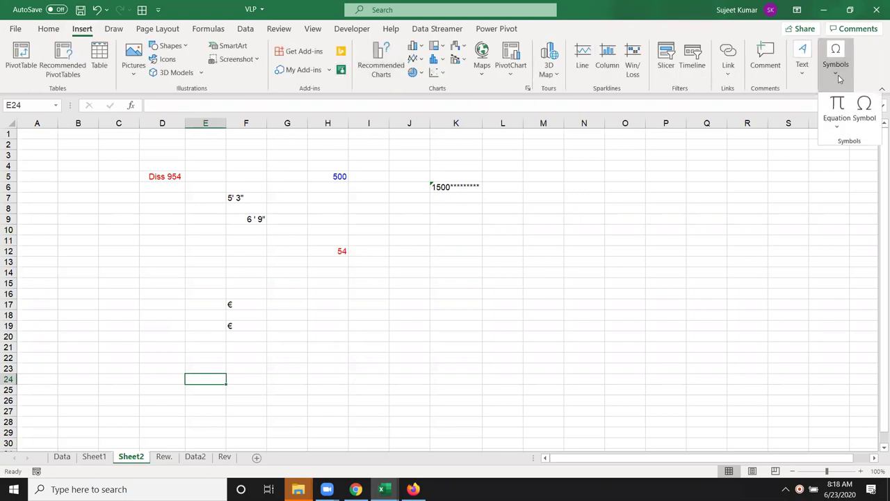
left_click(864, 109)
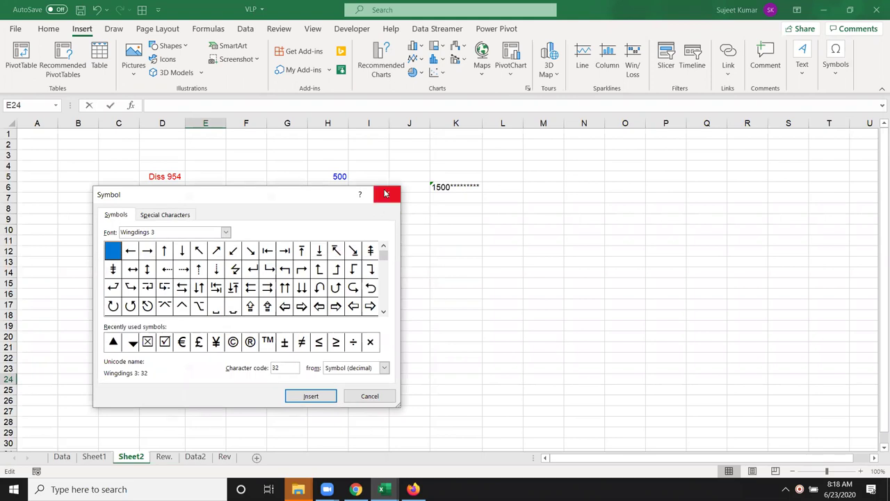
left_click(386, 194)
left_click(331, 319)
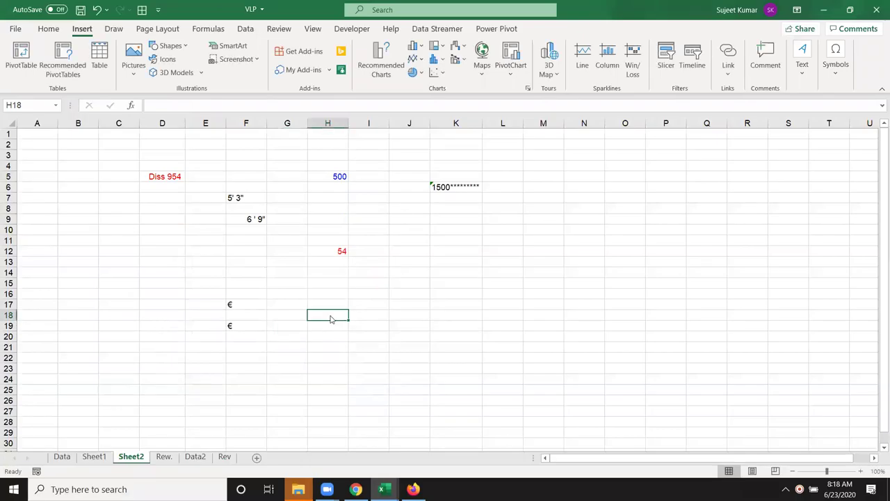
In the Microsoft Support article, expand 'Guidelines for date and time formats' and read through it.
key("alt+Tab")
scroll(334, 308, "down", 3)
scroll(343, 309, "down", 2)
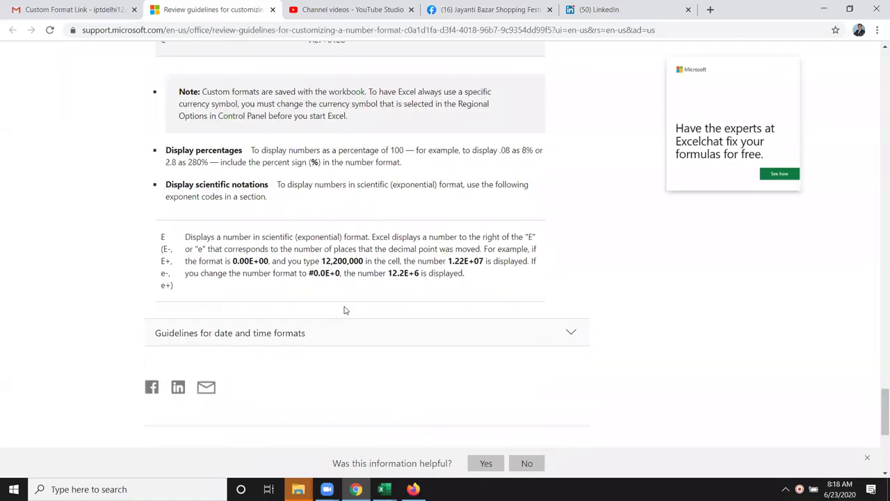
left_click(338, 341)
scroll(351, 340, "down", 4)
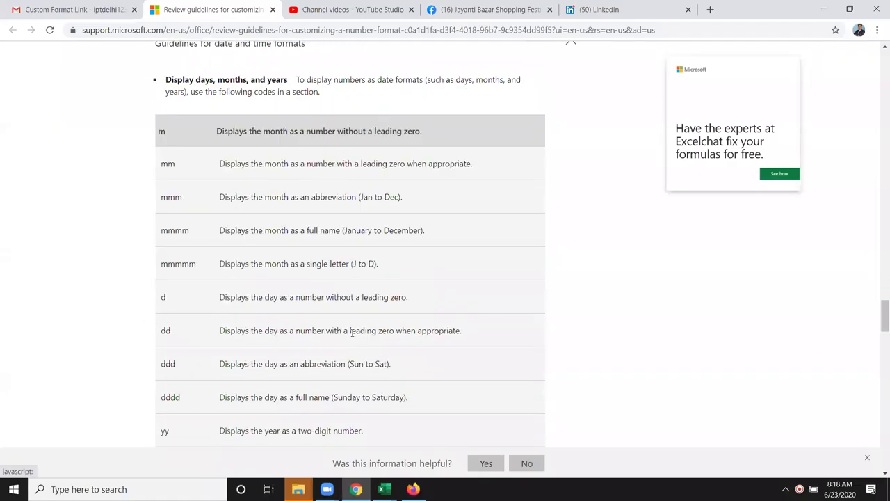
scroll(351, 334, "down", 3)
scroll(354, 330, "down", 2)
scroll(355, 325, "down", 3)
scroll(354, 325, "down", 5)
scroll(357, 326, "down", 4)
scroll(358, 324, "down", 4)
Back in Excel, add a new blank worksheet, Sheet3.
scroll(359, 324, "up", 5)
scroll(359, 324, "up", 5)
scroll(360, 324, "up", 5)
scroll(359, 324, "up", 5)
scroll(359, 324, "up", 5)
scroll(359, 324, "up", 5)
scroll(360, 324, "up", 5)
scroll(360, 324, "up", 5)
scroll(360, 324, "up", 5)
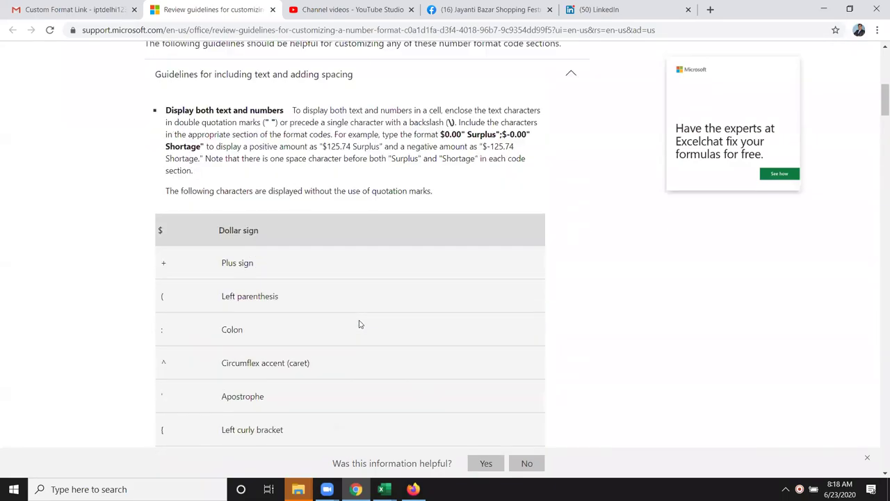
key("alt+Tab")
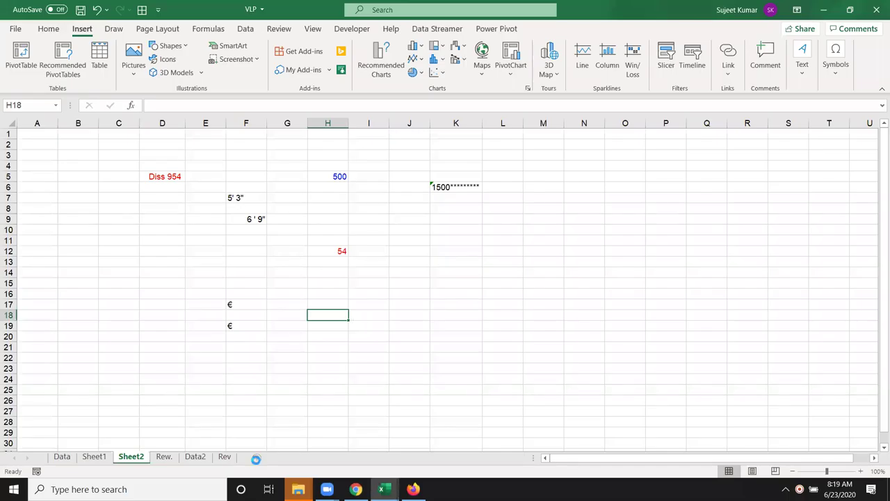
left_click(257, 458)
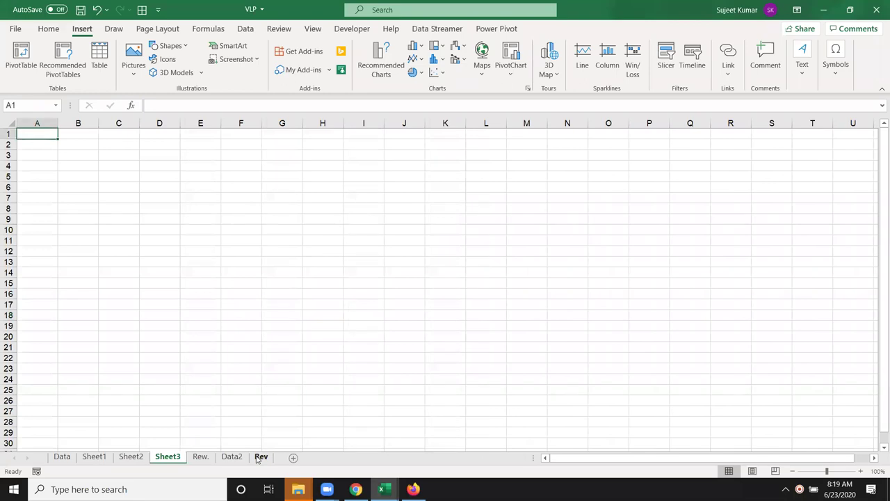
Enter the heading Name in A1 and a first name in A2, then fill names down to A14.
type("Name")
key("Return")
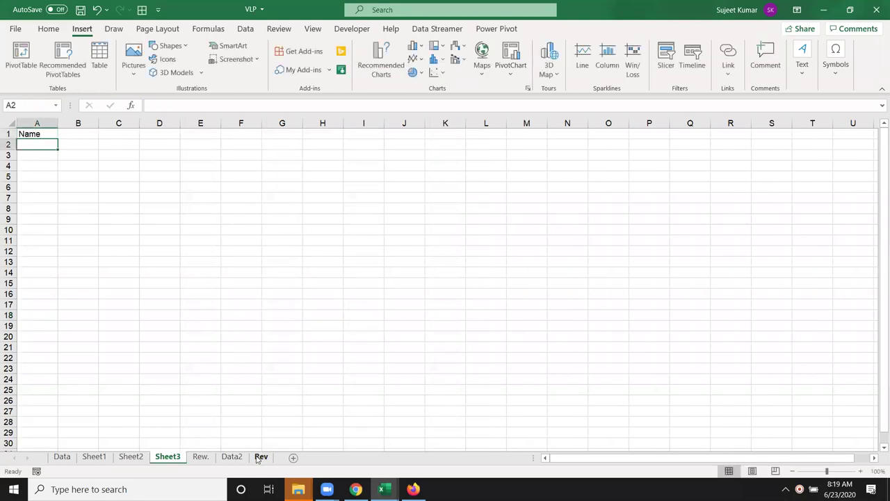
type("Puja")
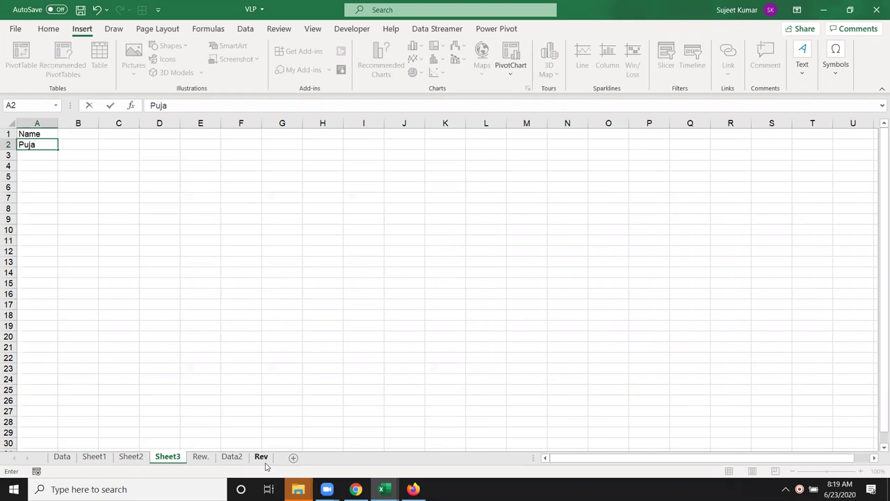
left_click(37, 185)
left_click(36, 146)
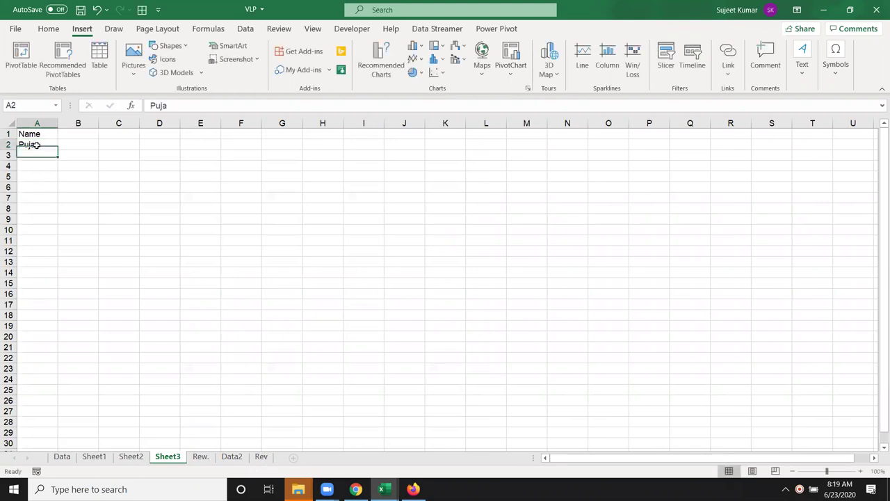
left_click(59, 151)
left_click(56, 147)
left_click_drag(58, 150, 37, 273)
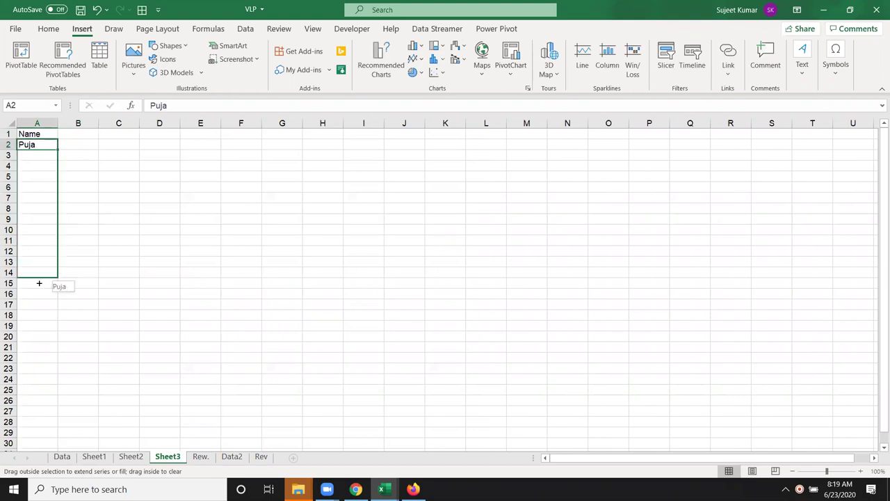
Enter 1/1 in B1 and fill dates 1-Jan through 31-Jan across row 1 to AF1.
left_click(82, 136)
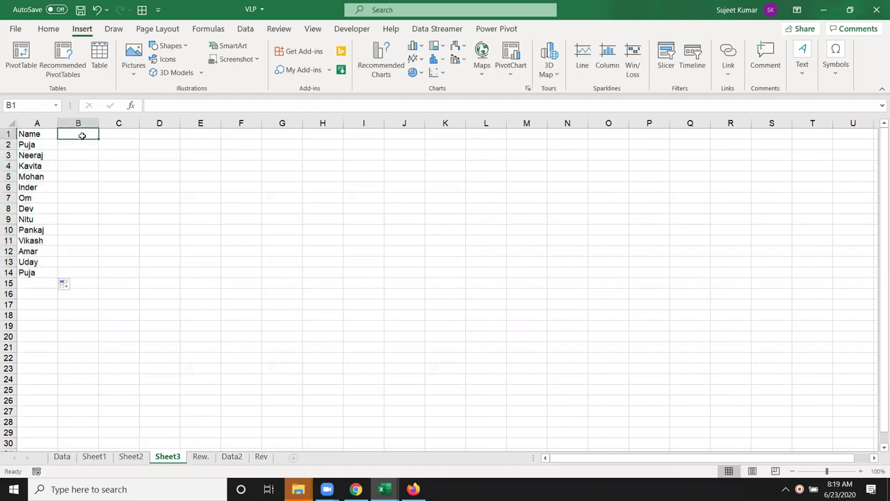
type("1/1")
left_click(79, 155)
left_click(81, 131)
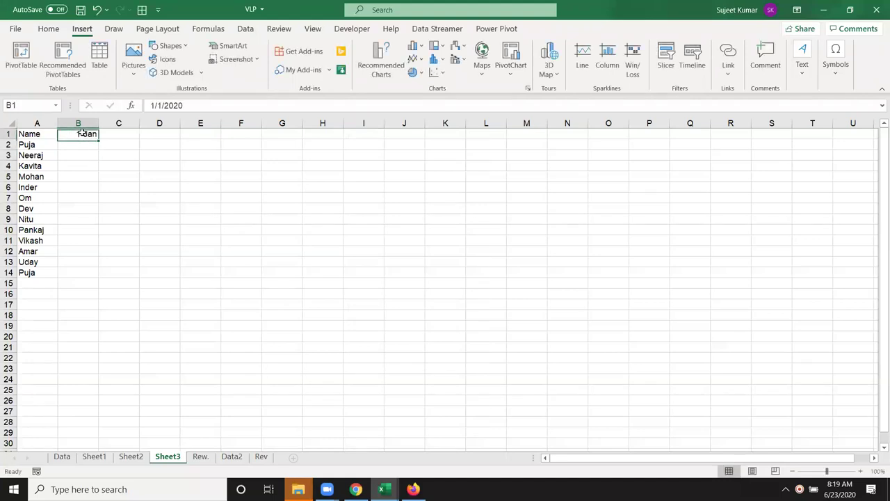
mouse_move(99, 140)
left_mouse_down()
mouse_move(576, 143)
mouse_move(843, 132)
left_mouse_up()
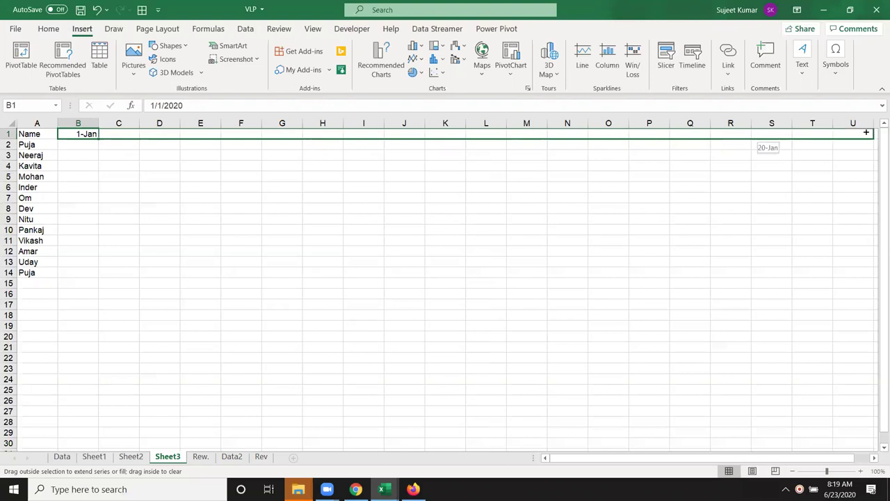
mouse_move(843, 132)
left_mouse_down()
mouse_move(763, 140)
mouse_move(857, 138)
left_mouse_up()
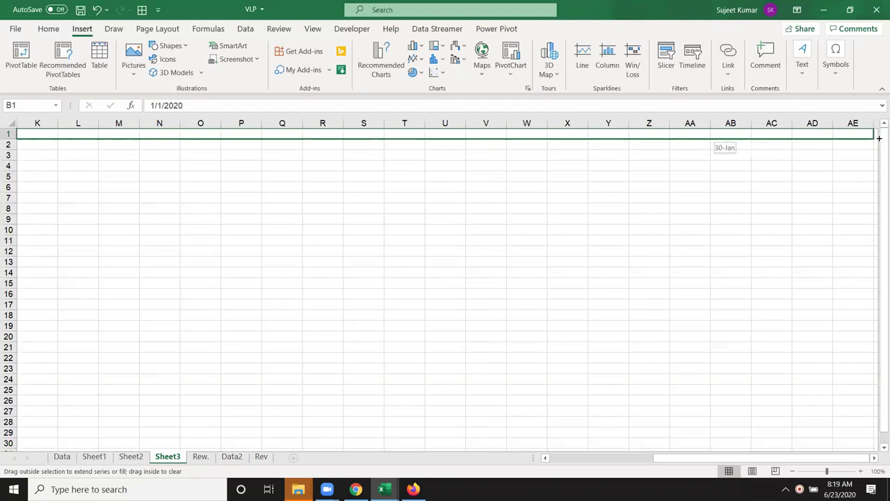
left_click_drag(876, 139, 800, 134)
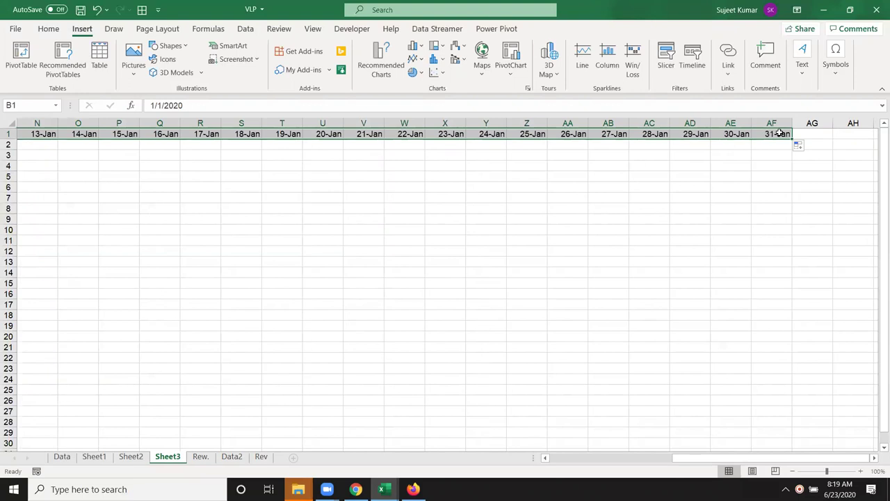
left_click_drag(593, 165, 591, 159)
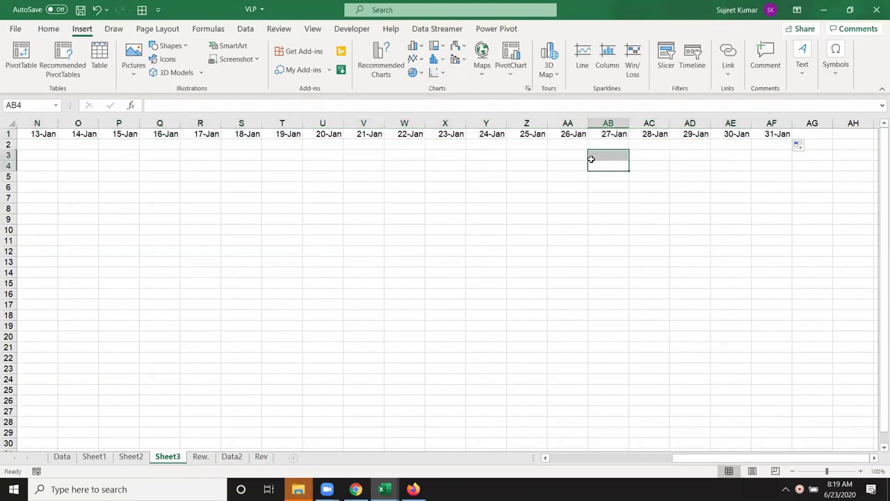
key("Left")
key("Left")
key("Left")
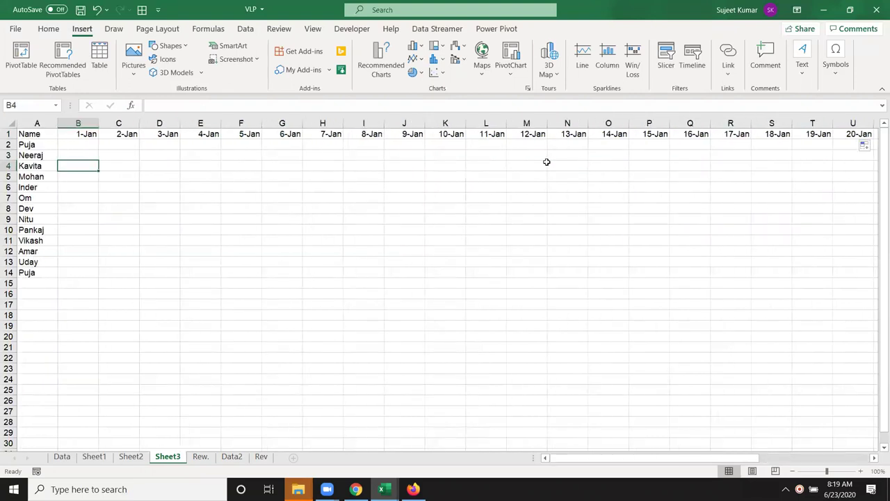
left_click(126, 167)
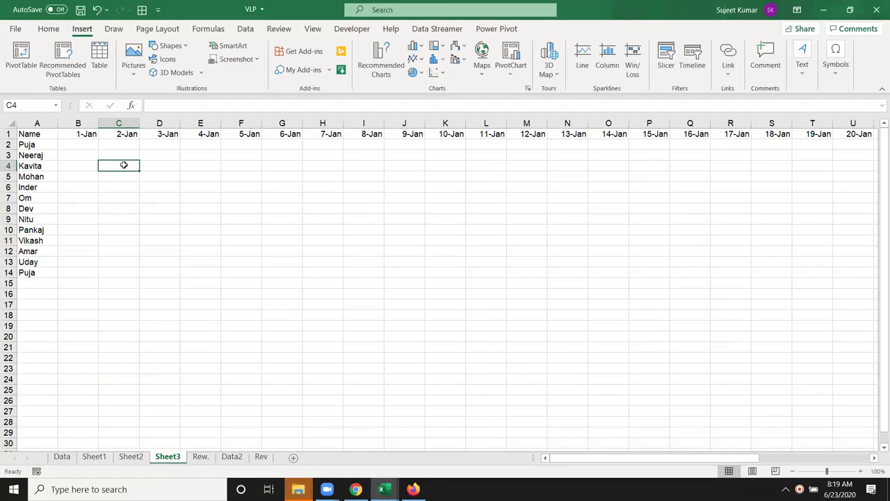
key("alt+Tab")
key("alt+Tab")
left_click(86, 160)
left_click(84, 186)
left_click(85, 143)
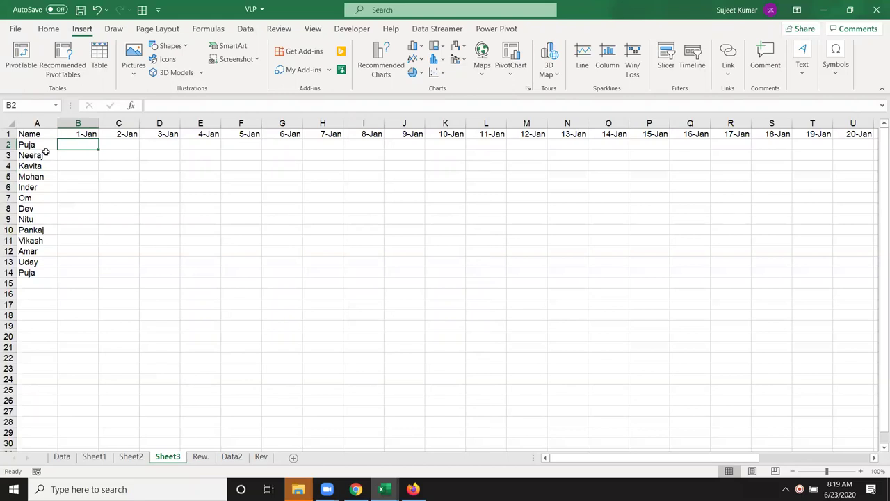
left_click(381, 489)
left_click(323, 435)
left_click(382, 489)
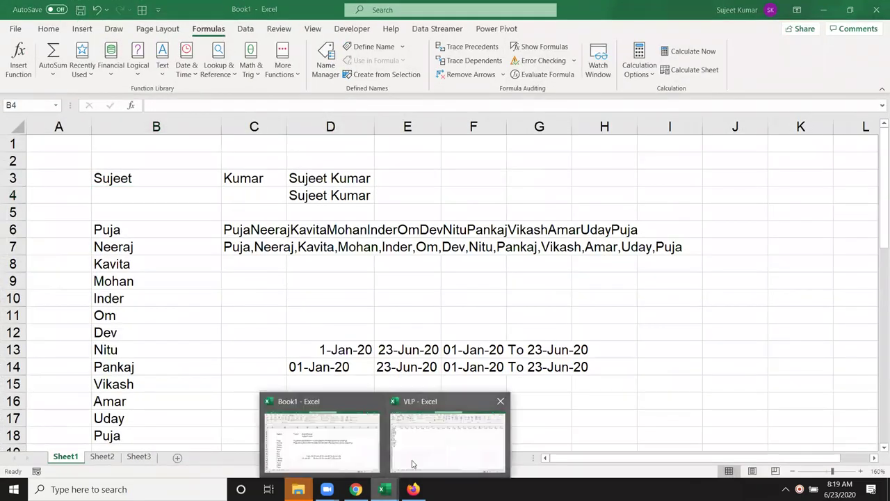
left_click(414, 464)
Enter =RANDBETWEEN(0,9) in B2.
type("=")
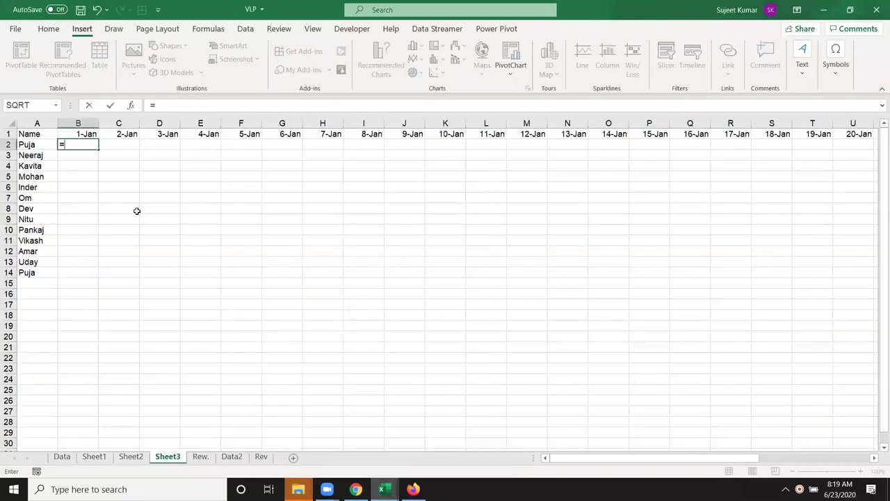
type("ra")
key("Down")
key("Down")
Select B2:AF14, fill it with the random-digit formula, and copy the range.
key("Down")
key("Tab")
type("0,9")
key("Return")
key("Up")
key("Up")
key("ctrl+Right")
key("Down")
key("ctrl+shift+Left")
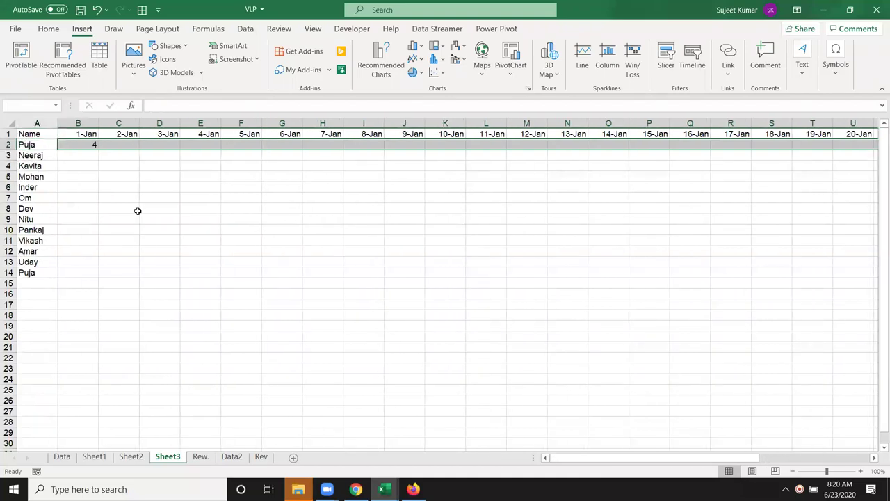
key("shift+Down")
key("shift+Down")
key("shift+Down")
key("shift+Down")
key("shift+Down")
key("shift+Down")
key("shift+Down")
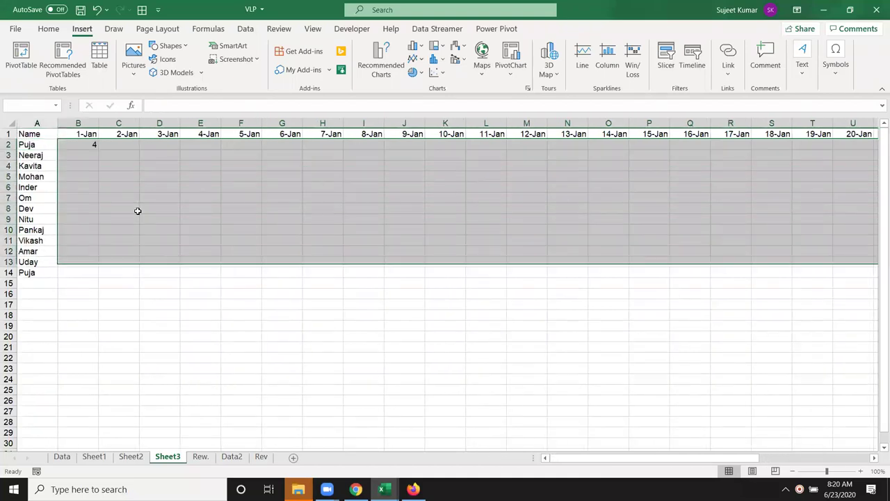
key("shift+Down")
key("shift+Down")
key("shift+Down")
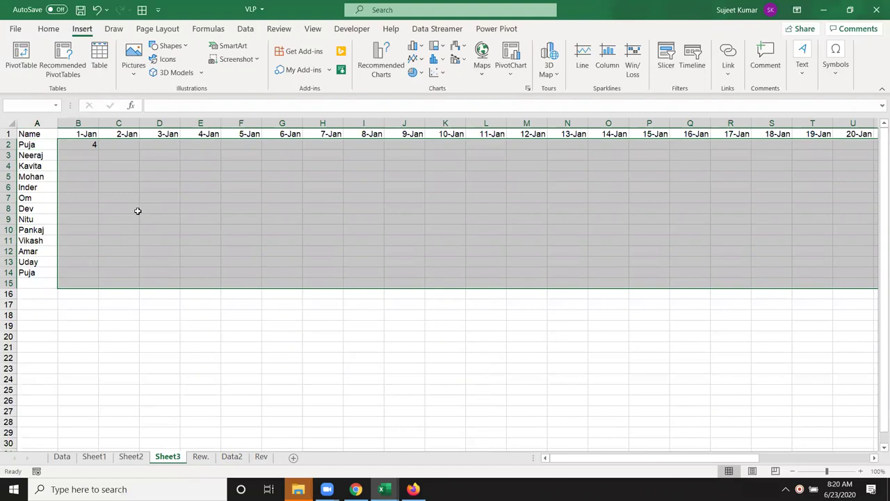
key("ctrl+z")
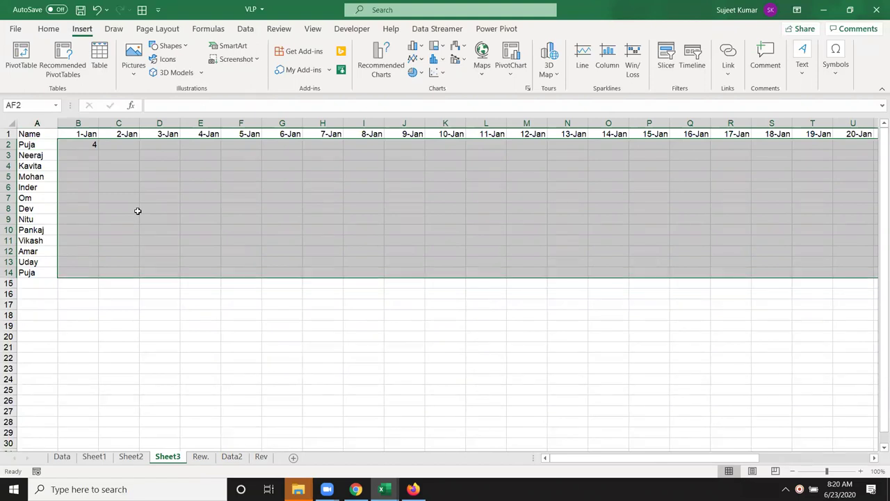
type("=RANDBETWEEN(0,9)")
key("ctrl+c")
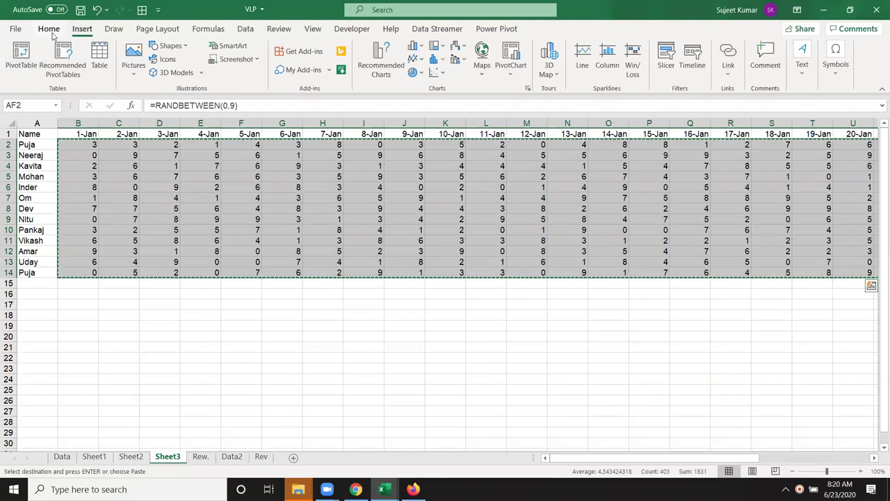
Paste the copied B2:AF14 grid back as values, replacing the RANDBETWEEN formulas with fixed digits.
left_click(48, 29)
left_click(16, 74)
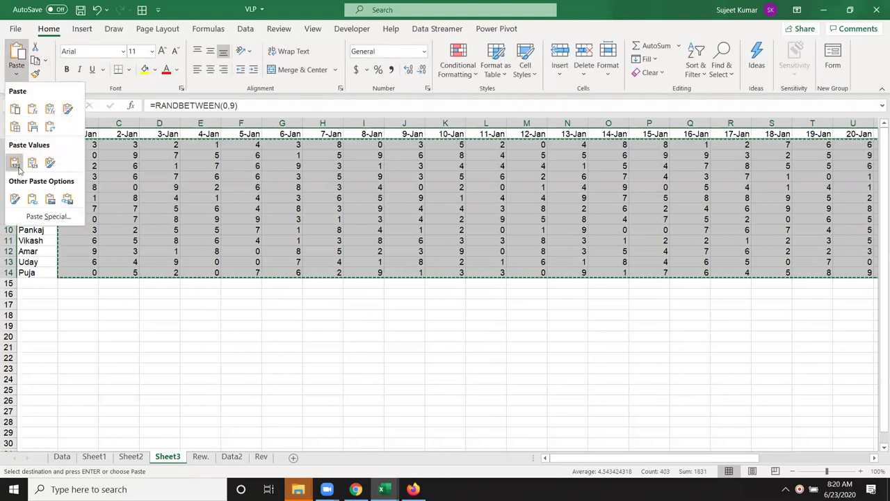
left_click(15, 162)
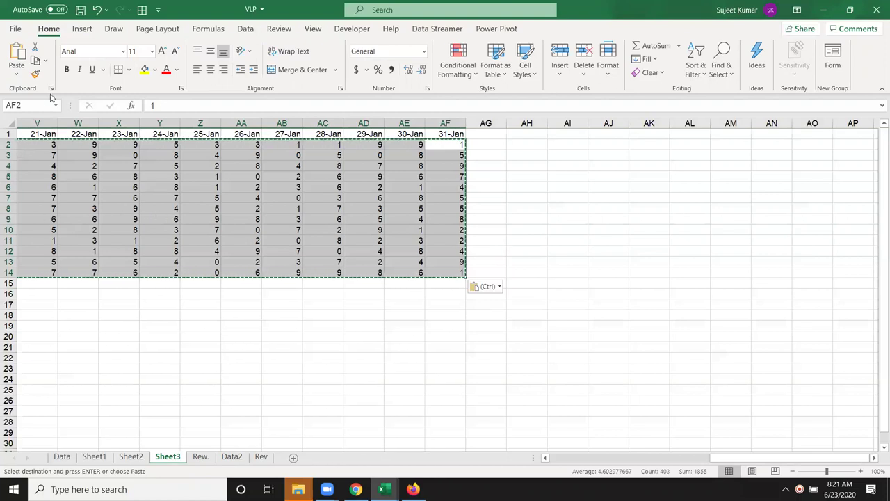
left_click(16, 73)
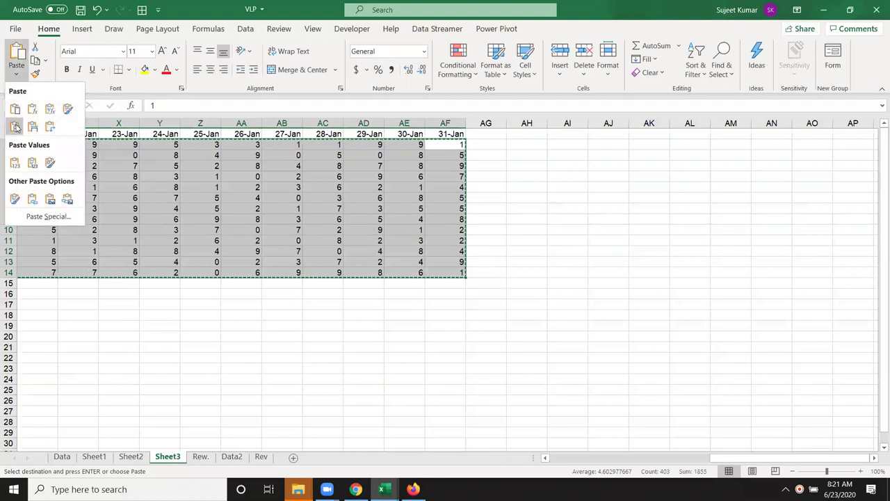
left_click(15, 163)
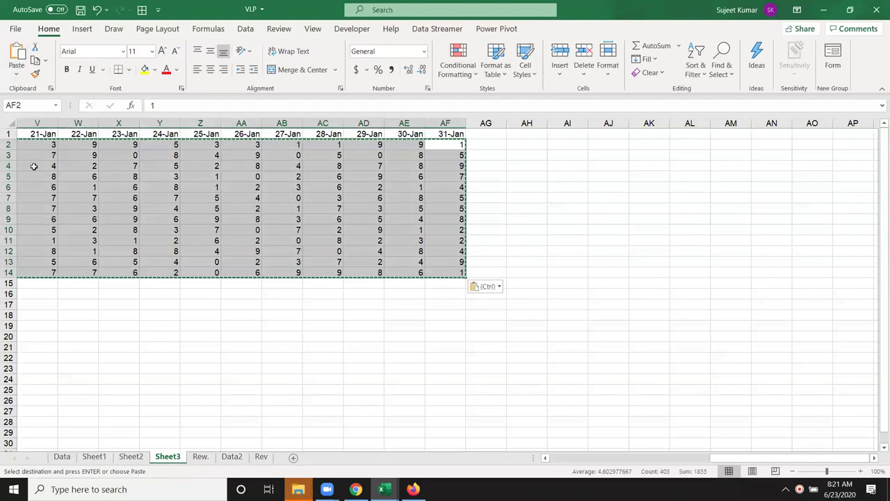
key("Escape")
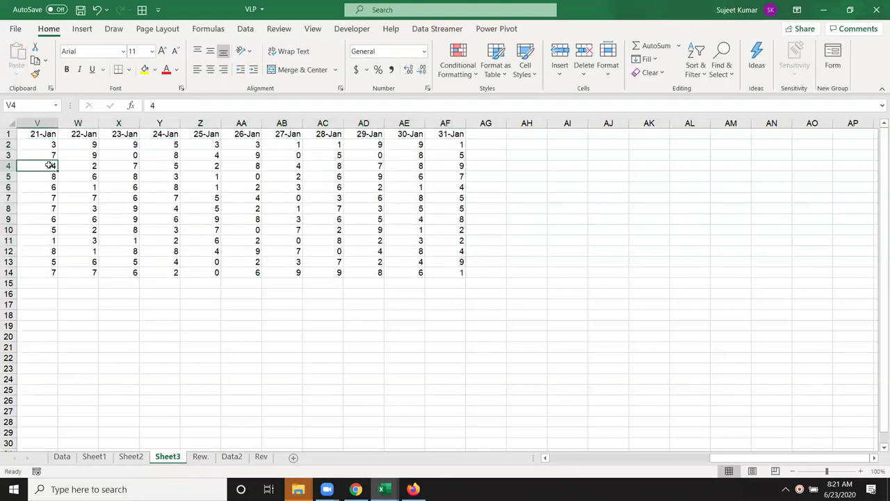
key("Home")
key("Right")
key("Right")
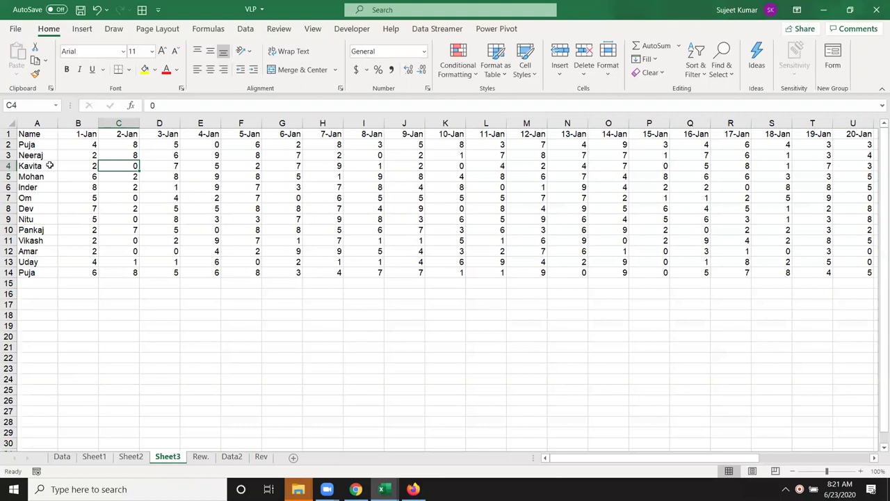
key("Up")
key("Up")
key("Down")
key("Down")
key("Right")
key("Right")
key("Right")
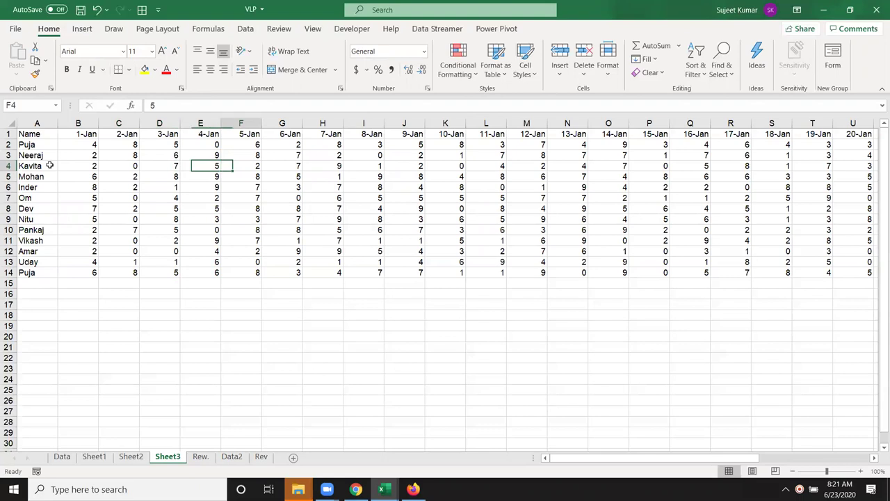
key("Right")
key("Right")
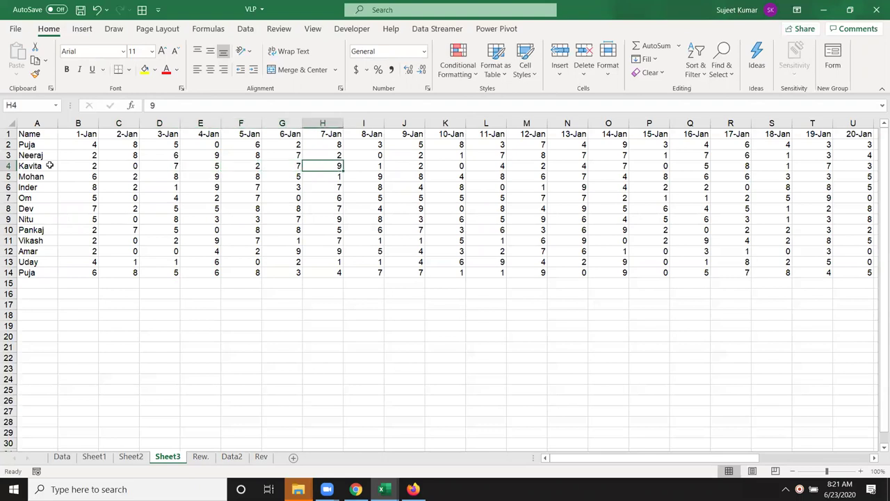
key("Left")
key("Left")
key("Left")
key("Left")
key("Left")
key("Up")
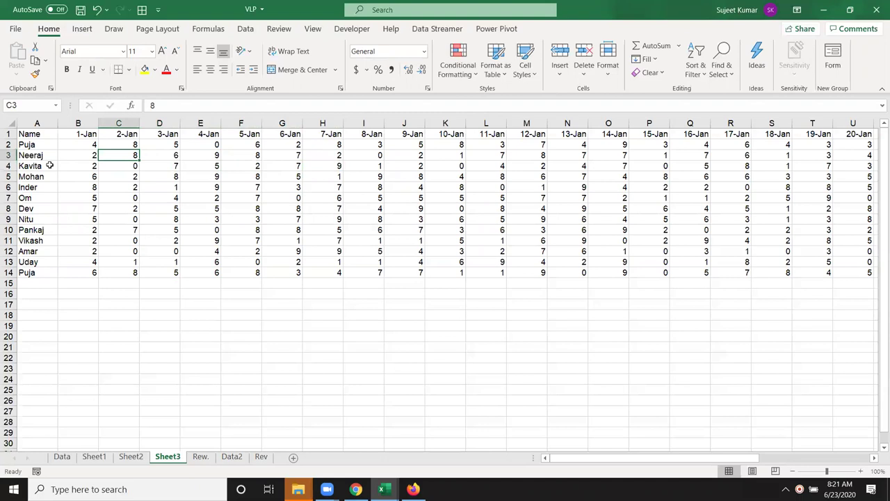
key("Up")
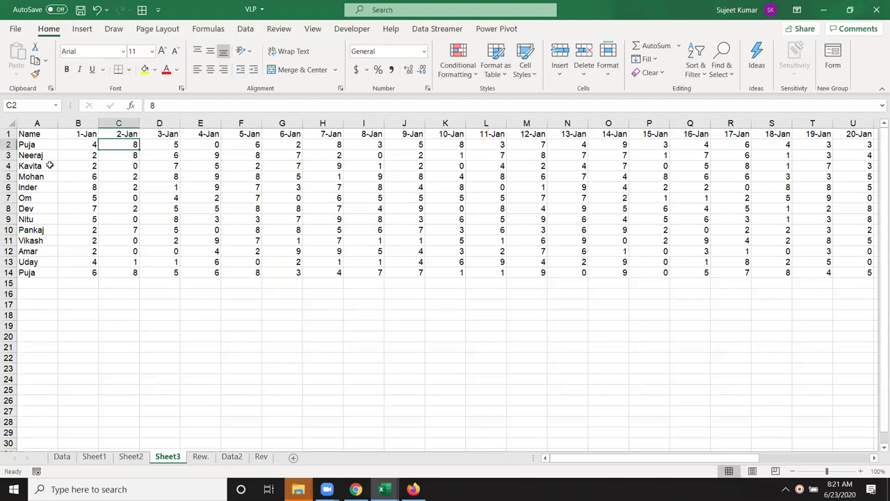
key("Left")
key("ctrl+shift+Right")
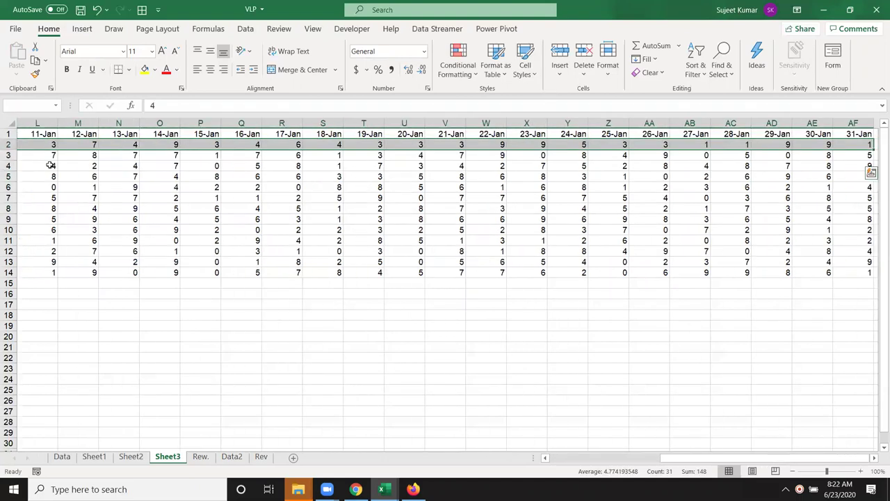
key("ctrl+shift+Down")
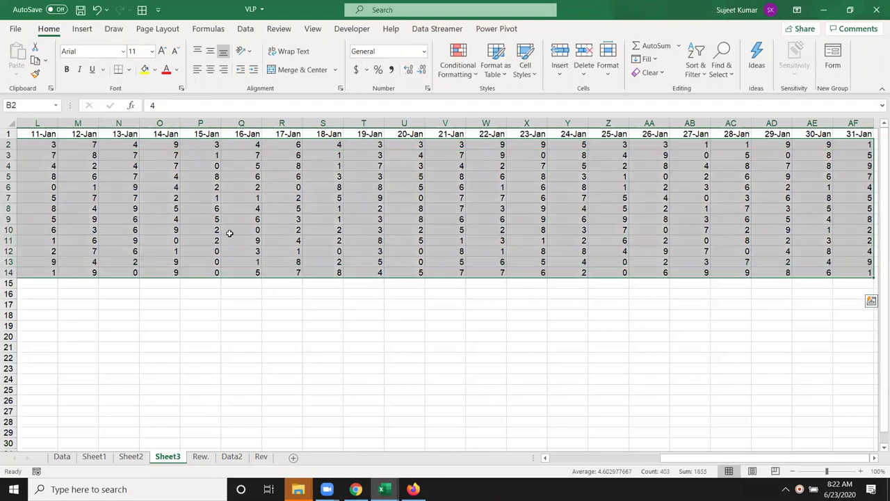
In Format Cells > Custom, replace the General type with the code "P";;"A".
right_click(236, 233)
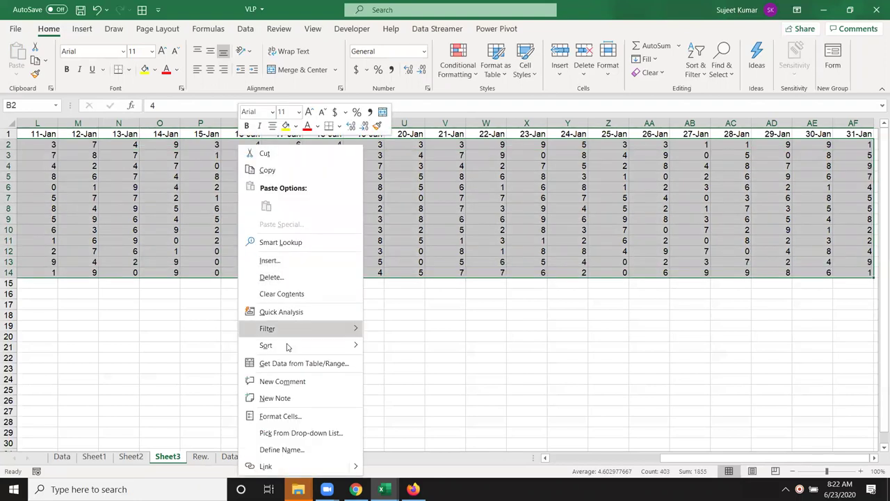
left_click(288, 417)
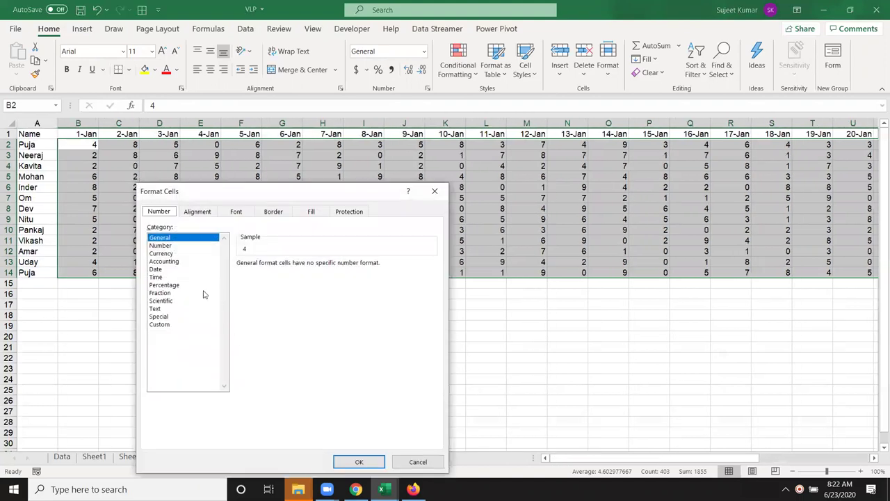
left_click(171, 326)
left_click_drag(265, 274, 234, 266)
type("\"P\"")
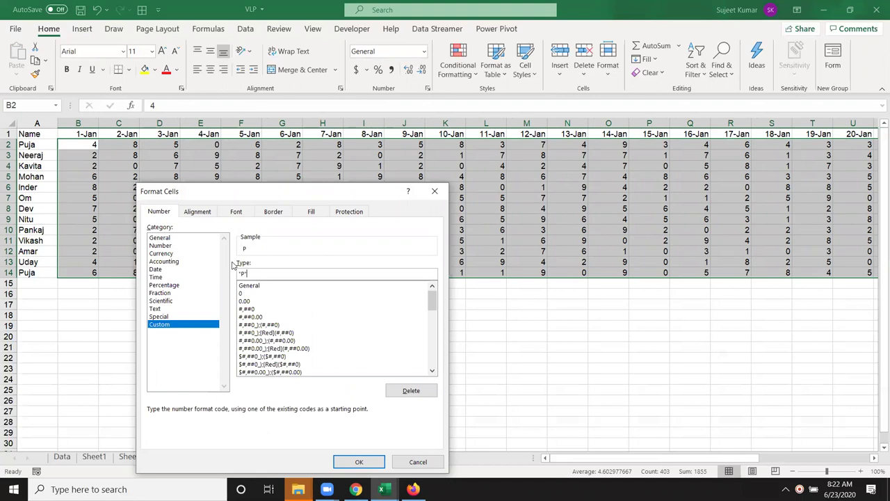
type("*")
type(";")
type("\"A\"")
Apply the "P";;"A" format so nonzero digits show P and zeros show A.
key("Return")
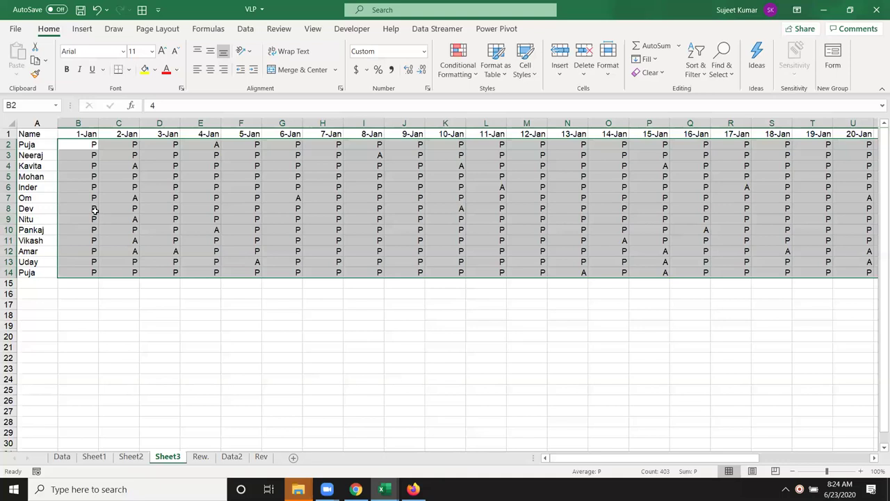
left_click(178, 272)
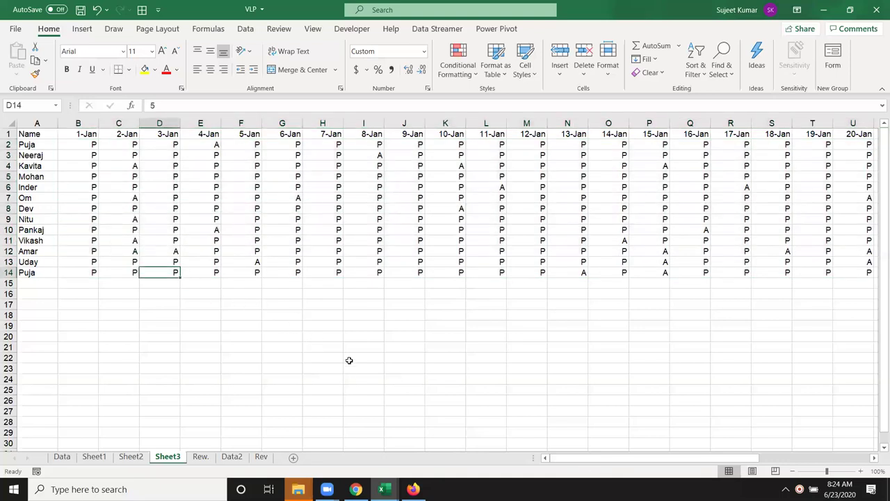